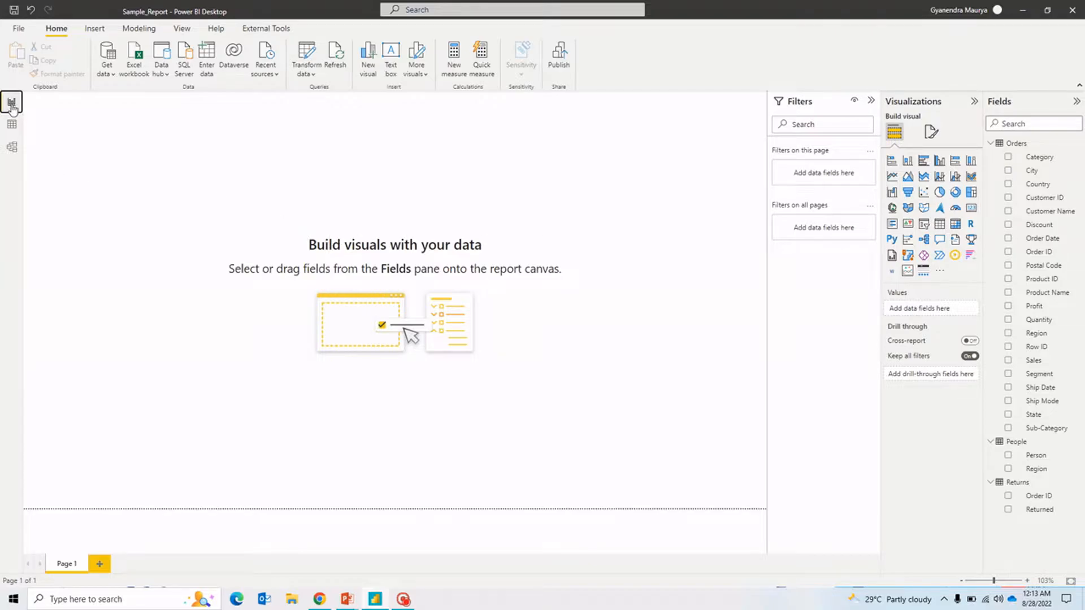
# Open the model view and arrange the People, Orders and Returns tables with Orders between the other two.
pyautogui.click(12, 148)
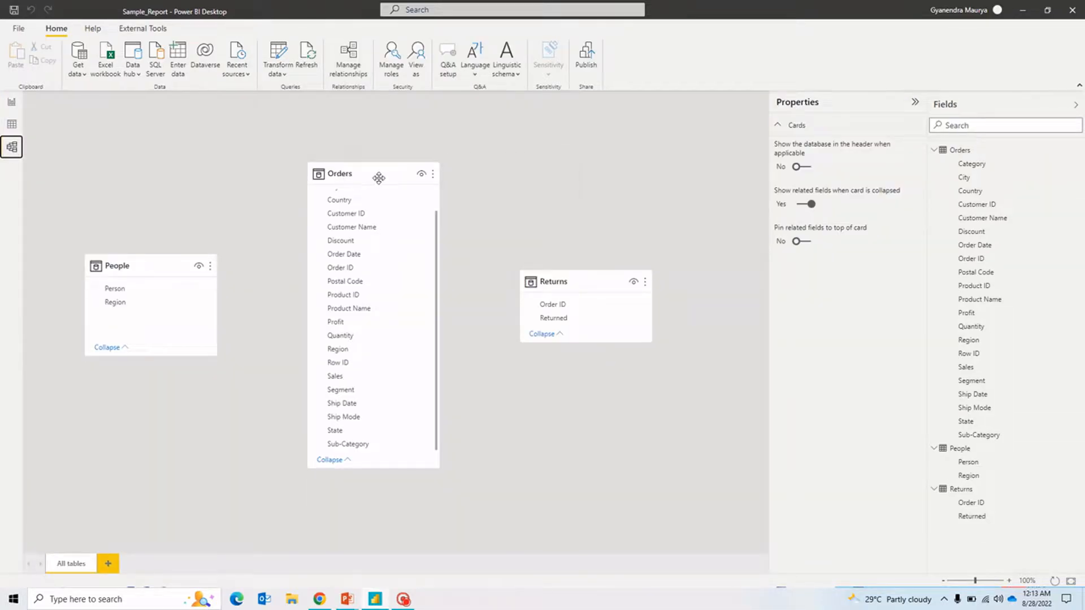
pyautogui.scroll(-1, 379, 164)
pyautogui.moveTo(145, 262); pyautogui.dragTo(159, 275)
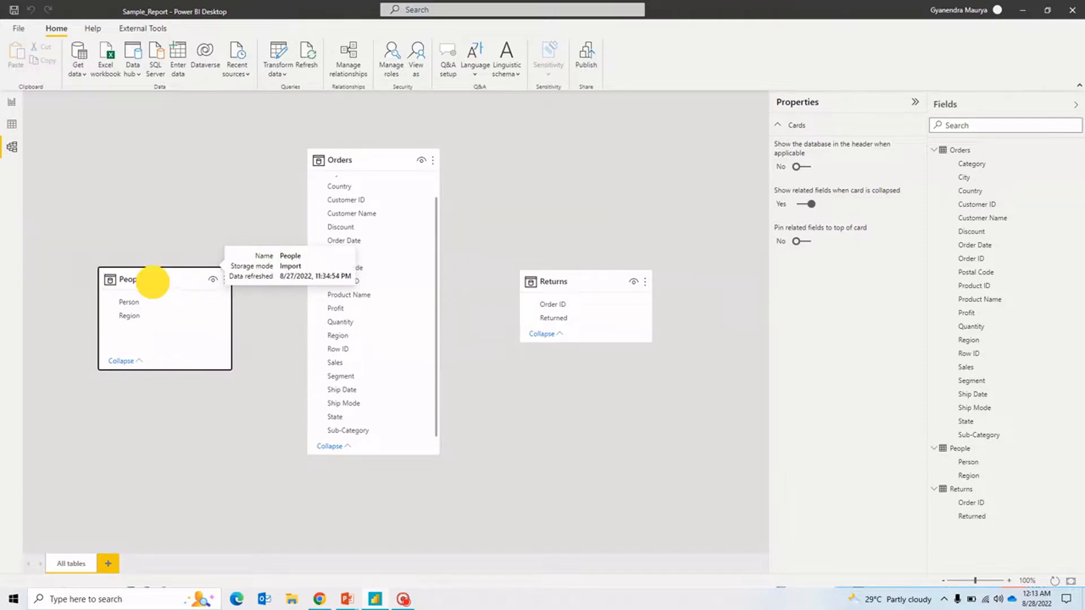
pyautogui.moveTo(578, 282); pyautogui.dragTo(573, 293)
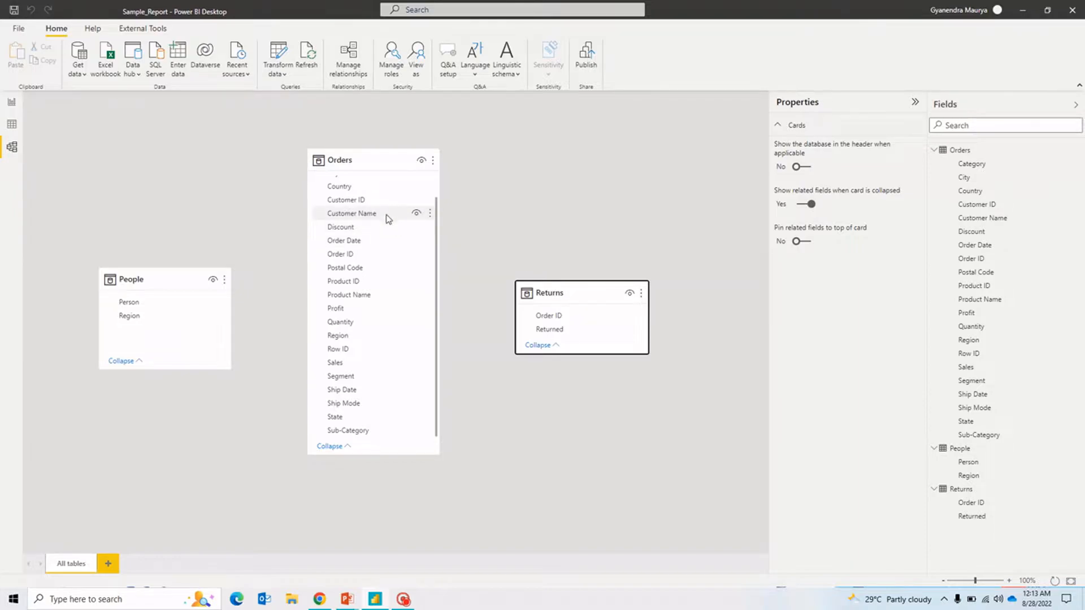
pyautogui.click(360, 152)
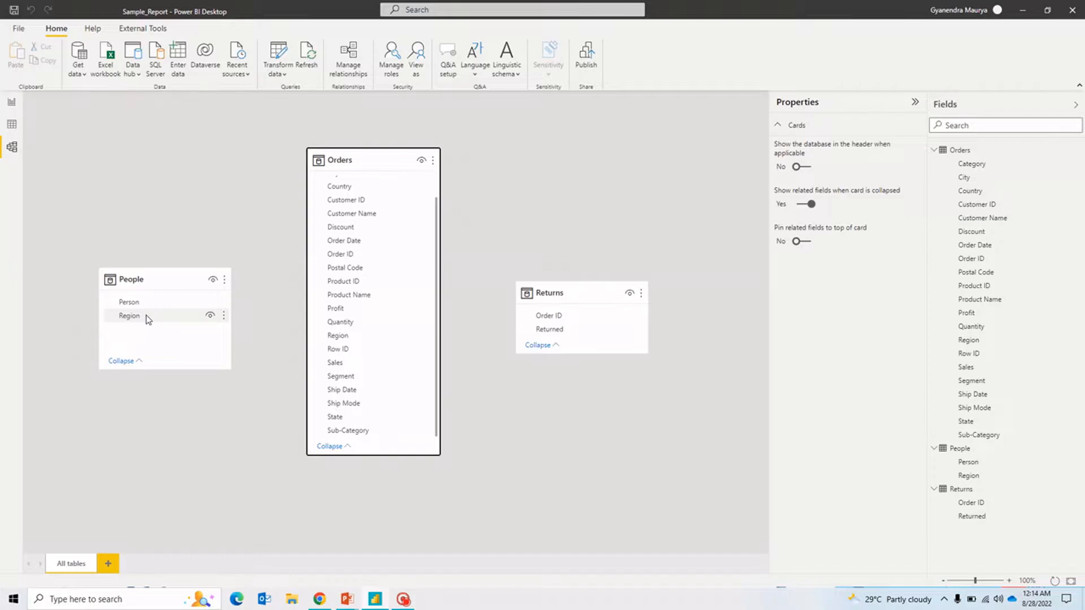
pyautogui.moveTo(380, 163); pyautogui.dragTo(383, 157)
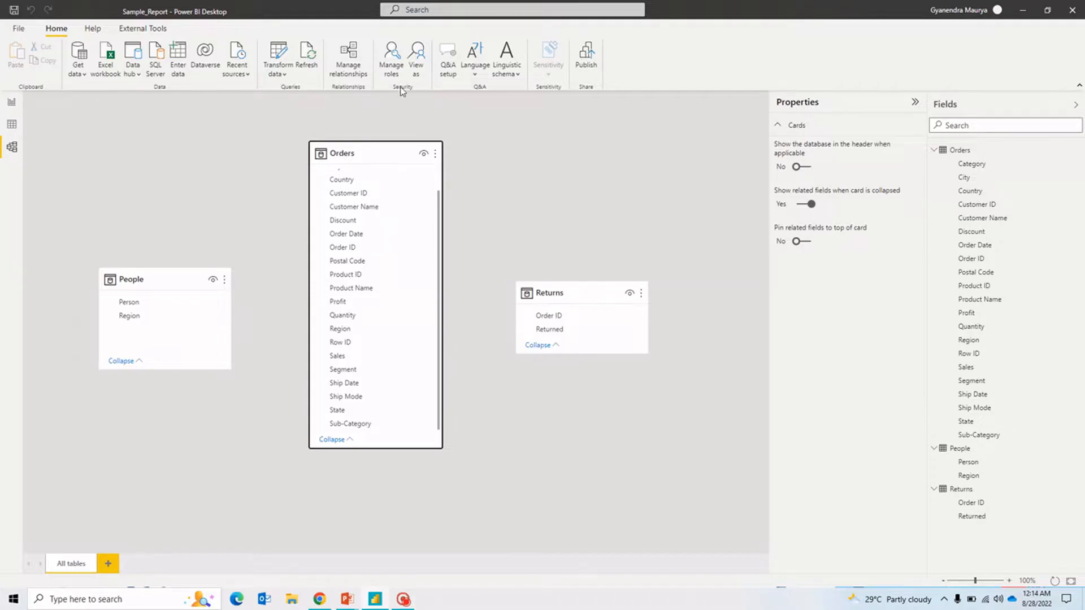
# Autodetect the relationships between the tables through relationship management.
pyautogui.click(349, 61)
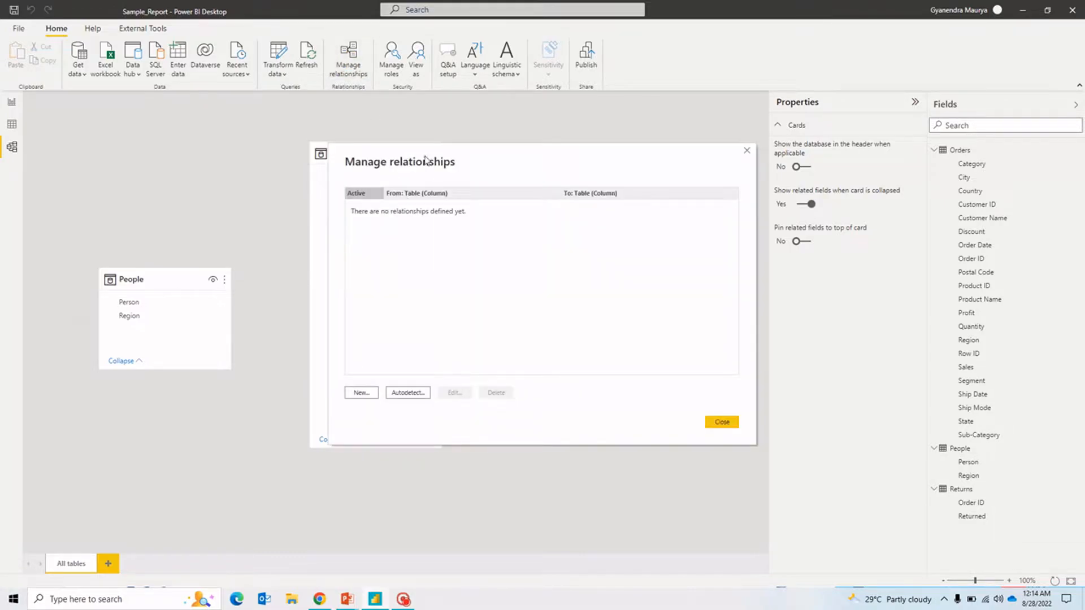
pyautogui.moveTo(520, 157); pyautogui.dragTo(619, 76)
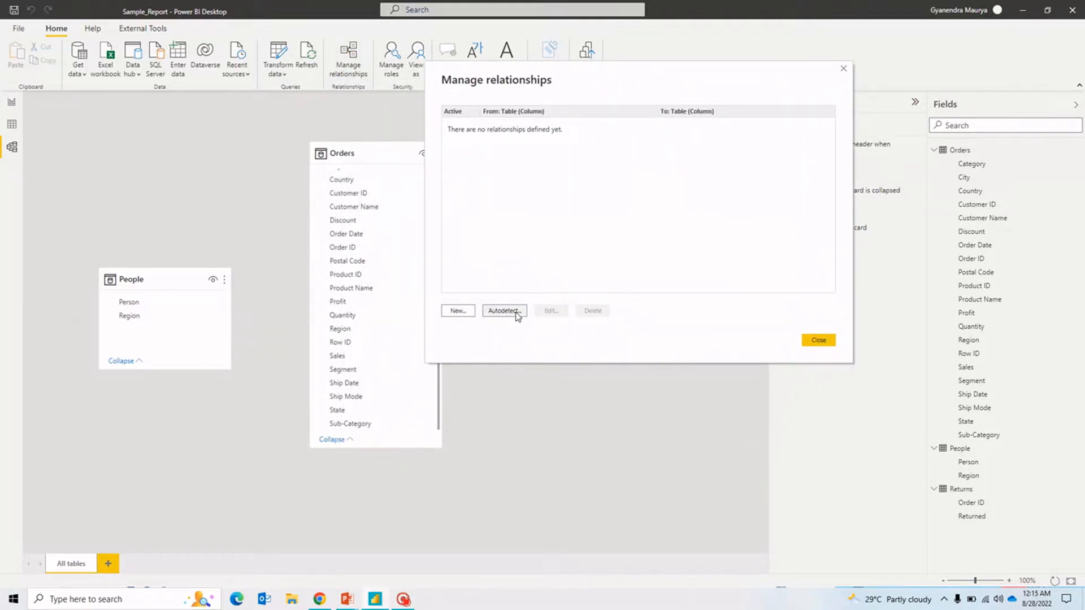
pyautogui.moveTo(585, 96); pyautogui.dragTo(651, 53)
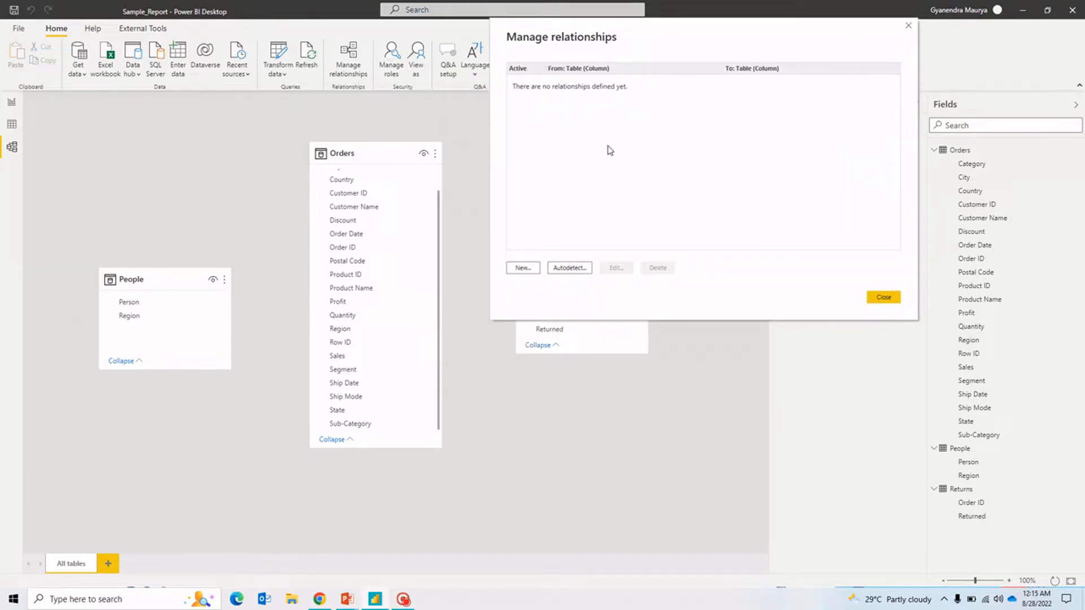
pyautogui.click(568, 268)
pyautogui.click(637, 315)
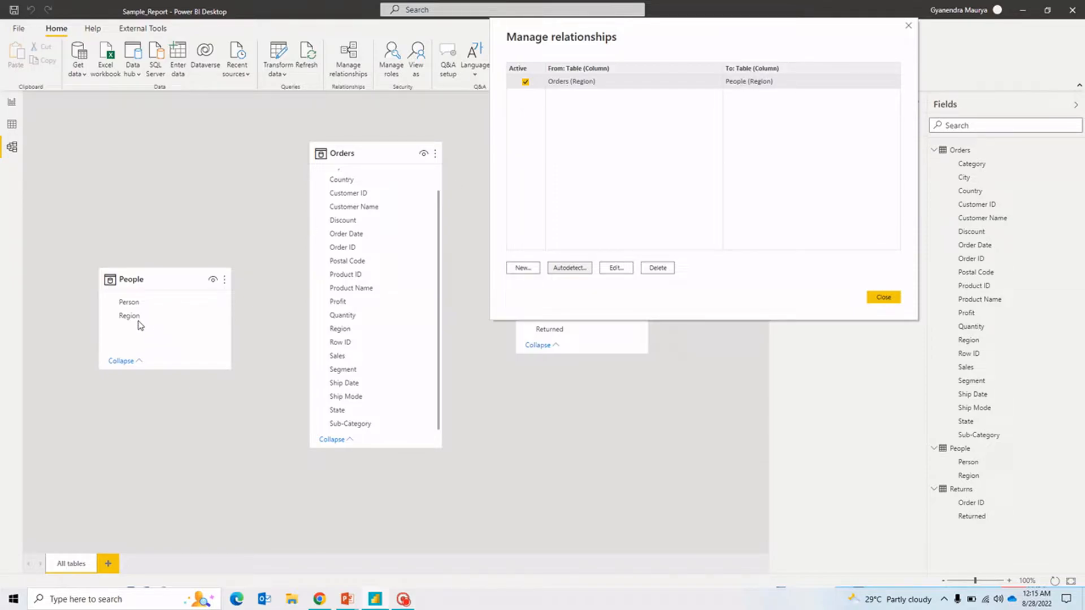
pyautogui.click(884, 298)
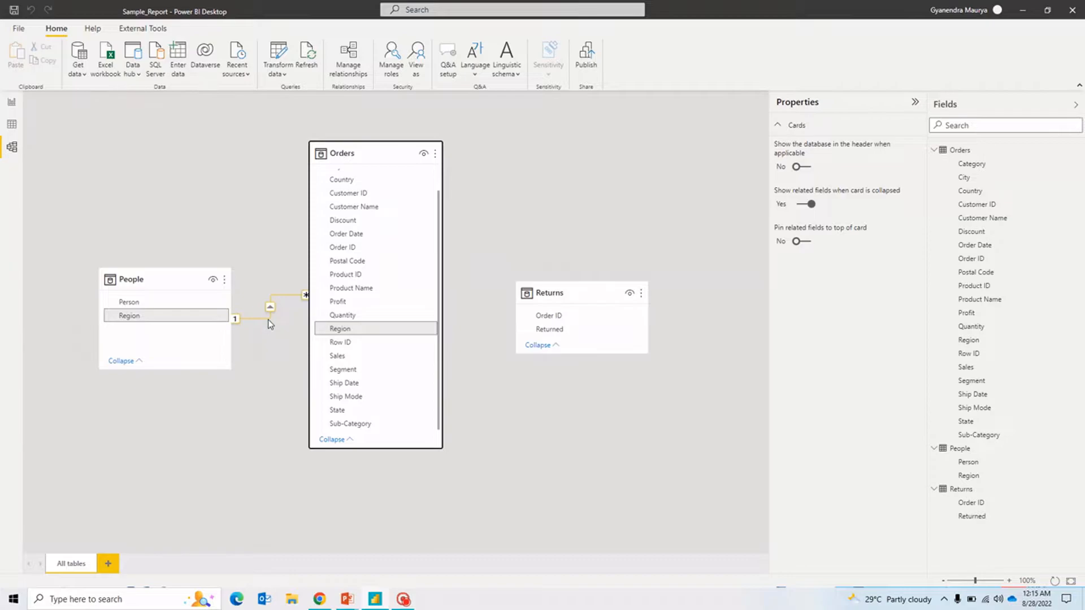
# Move the Returns table higher beside the Orders table and review the Orders fields.
pyautogui.moveTo(564, 292); pyautogui.dragTo(560, 206)
pyautogui.scroll(1, 381, 252)
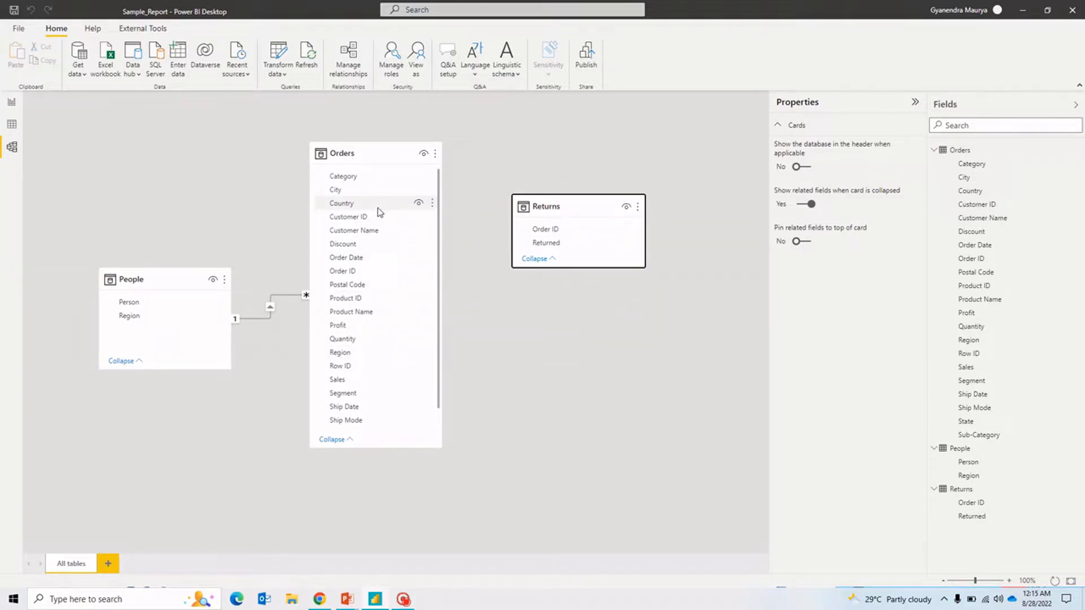
pyautogui.scroll(-1, 380, 255)
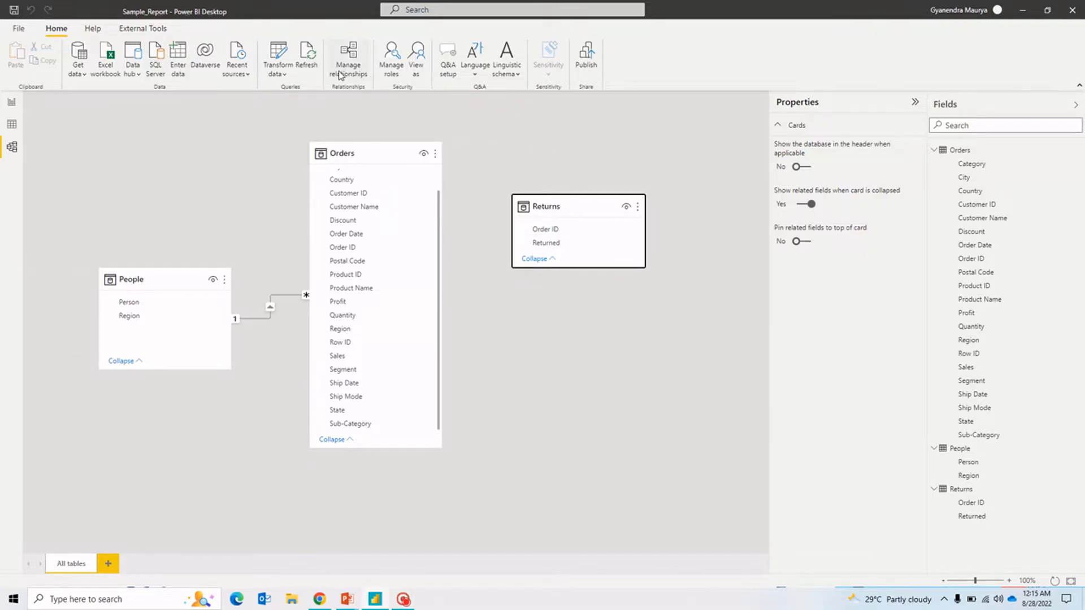
# Create an active many-to-one relationship from Orders to Returns on Order ID with single cross filter direction.
pyautogui.click(355, 65)
pyautogui.moveTo(615, 86); pyautogui.dragTo(663, 87)
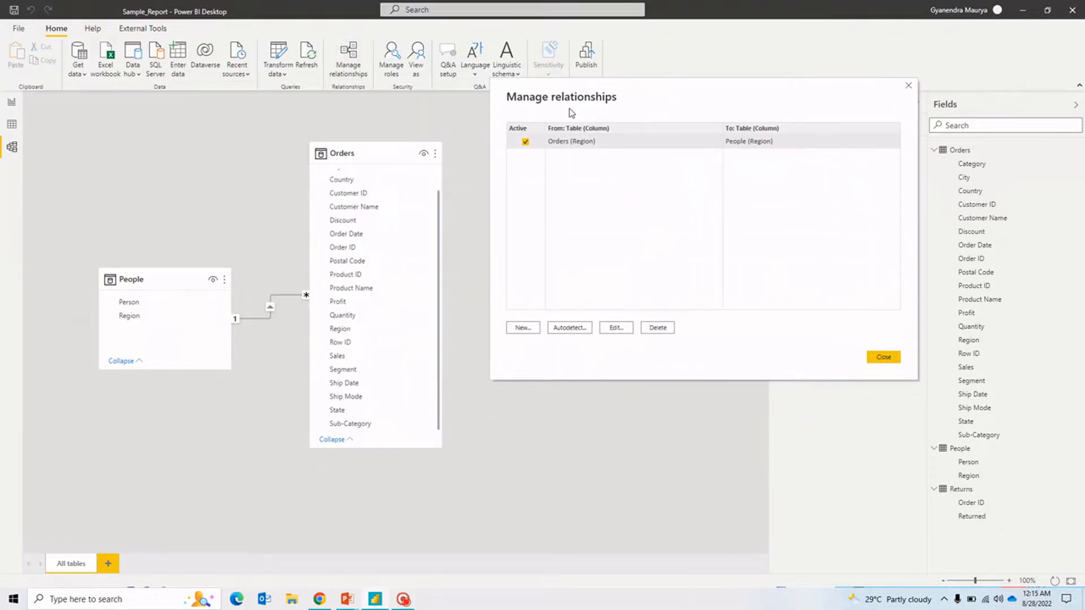
pyautogui.click(522, 328)
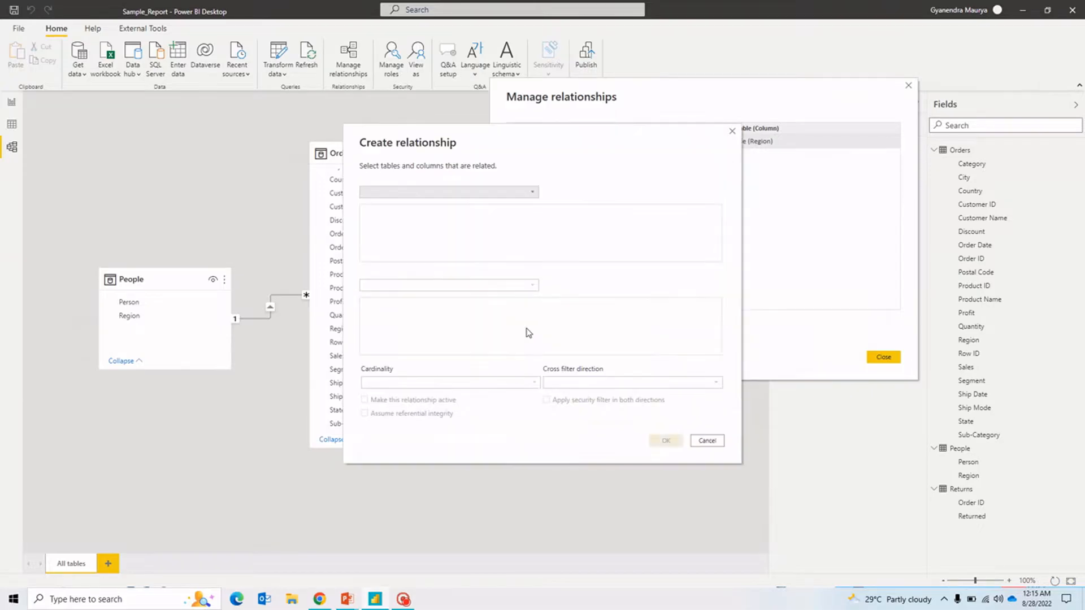
pyautogui.click(473, 189)
pyautogui.click(389, 204)
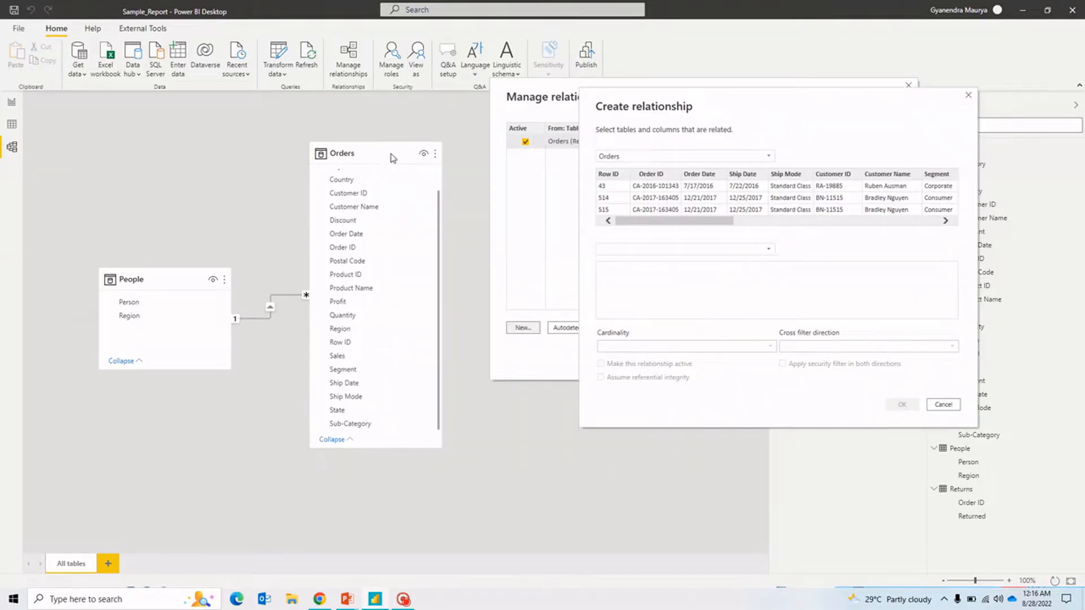
pyautogui.click(664, 256)
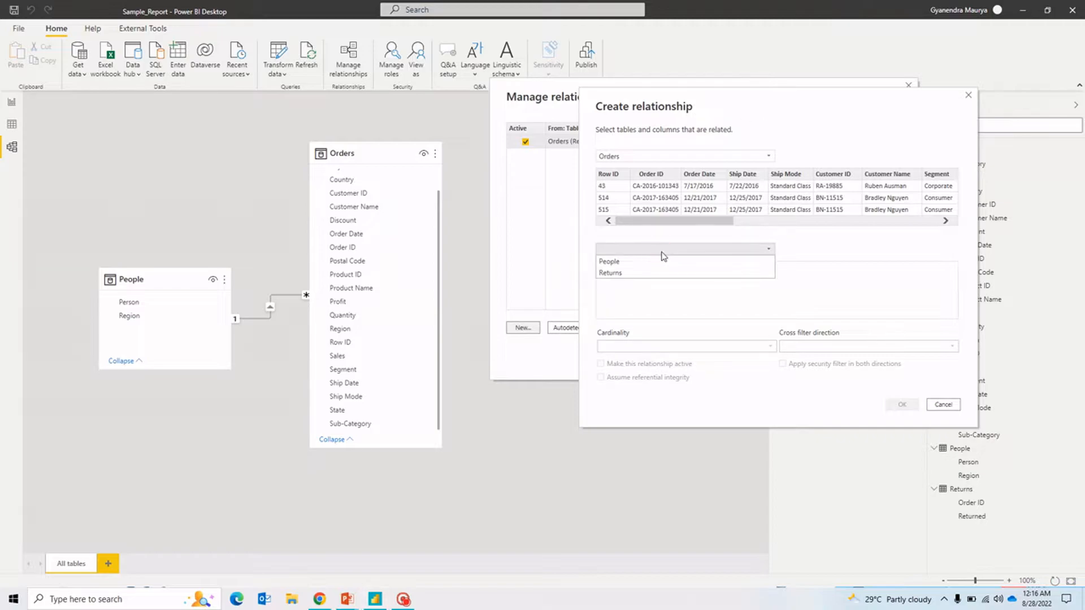
pyautogui.click(621, 274)
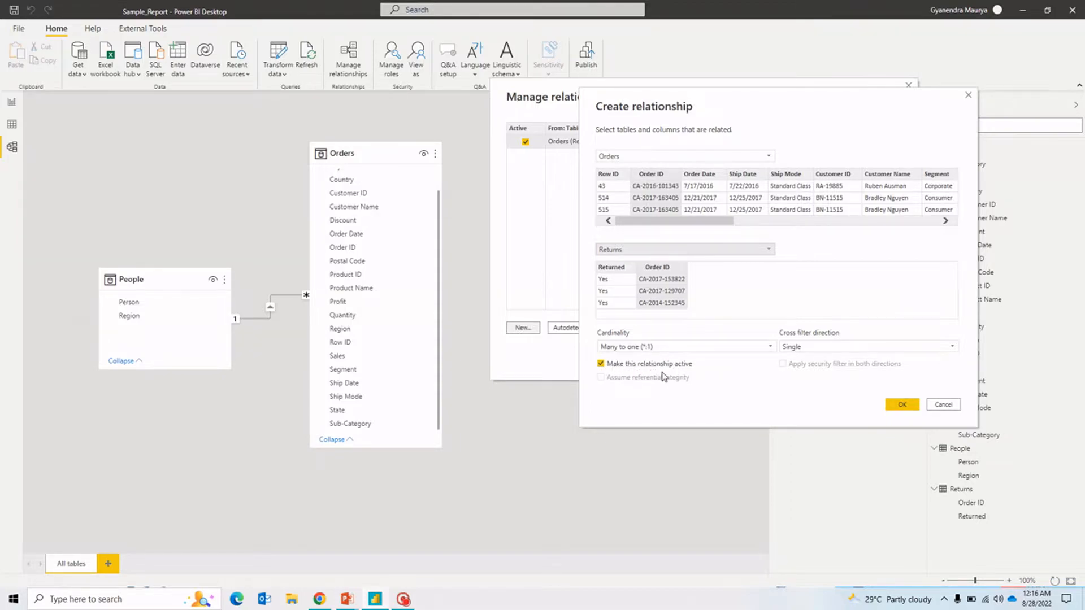
pyautogui.click(902, 404)
pyautogui.click(884, 357)
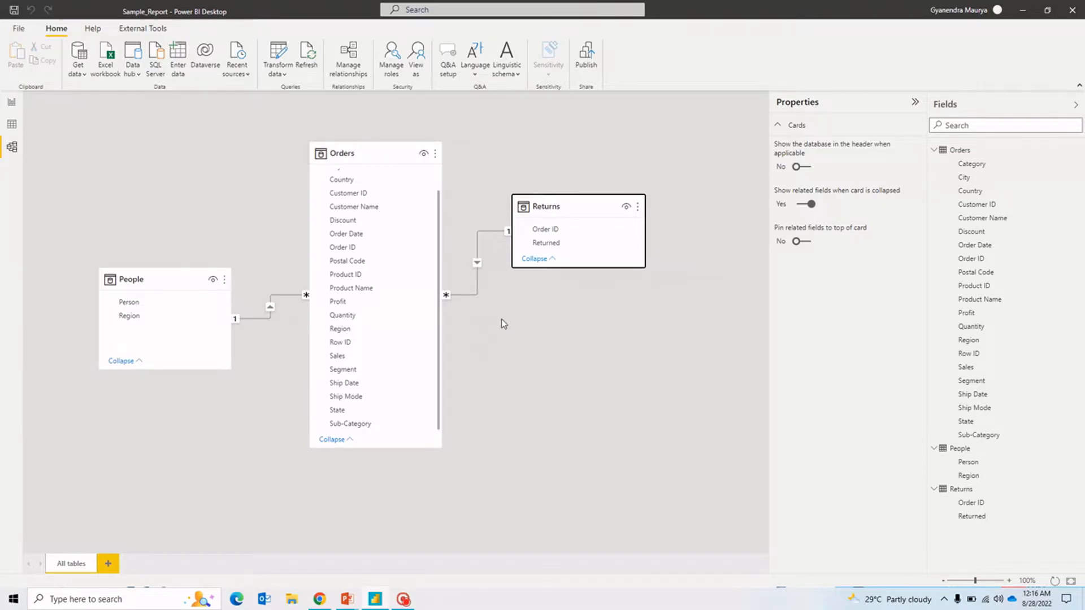
# Open the properties of the Orders–Returns relationship and examine the available cardinality options.
pyautogui.rightClick(477, 293)
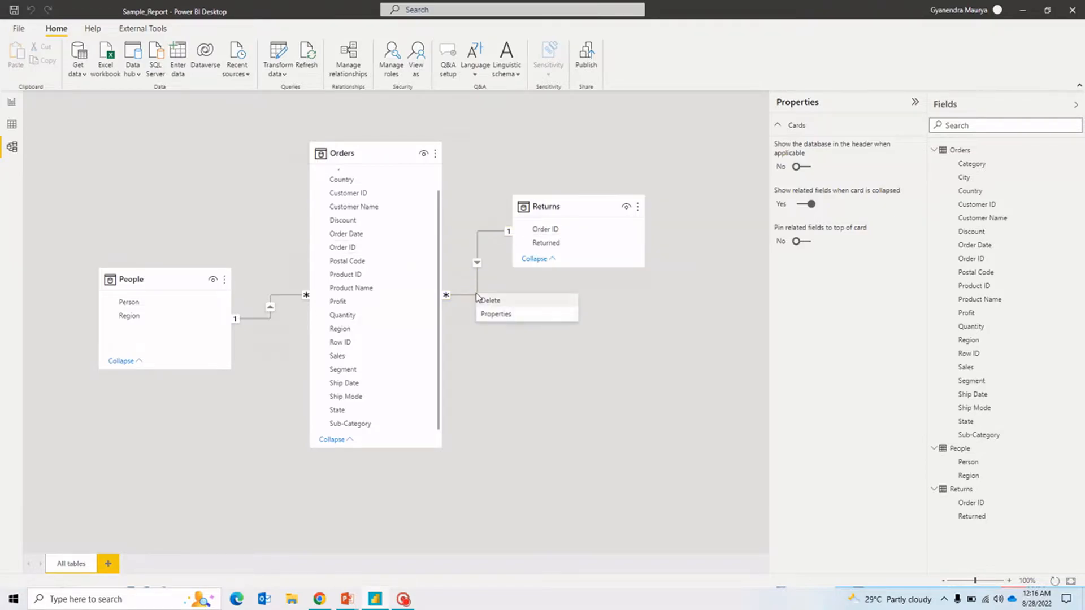
pyautogui.click(502, 316)
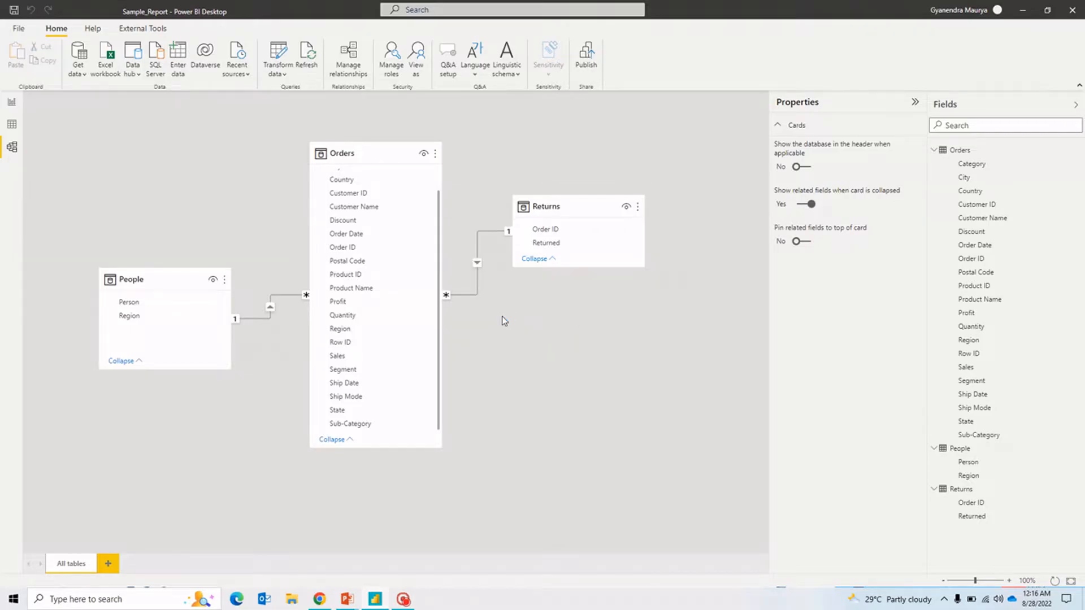
pyautogui.moveTo(530, 160); pyautogui.dragTo(435, 136)
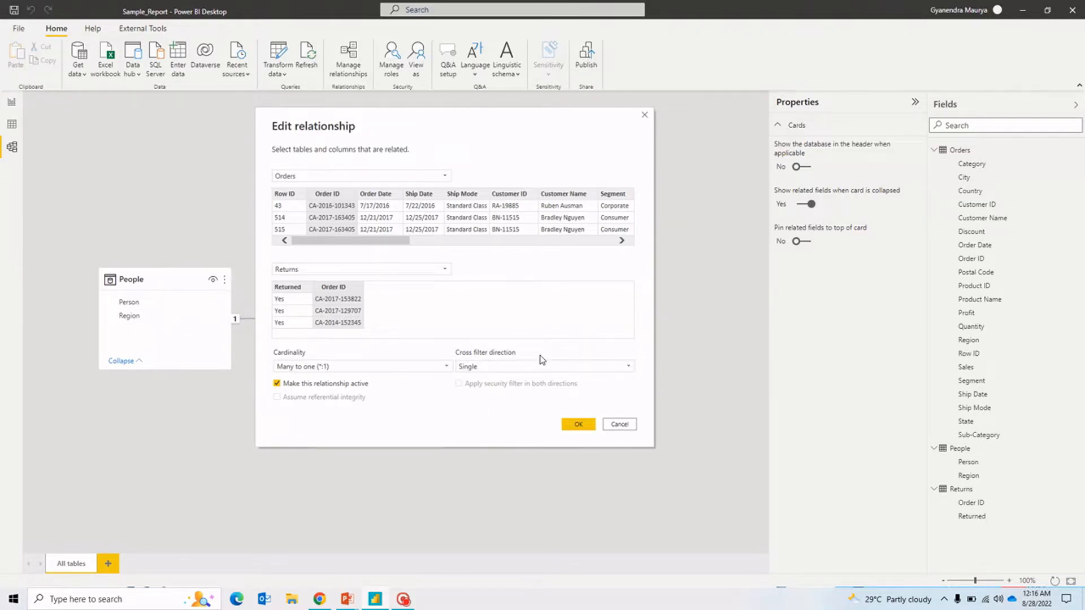
pyautogui.click(449, 369)
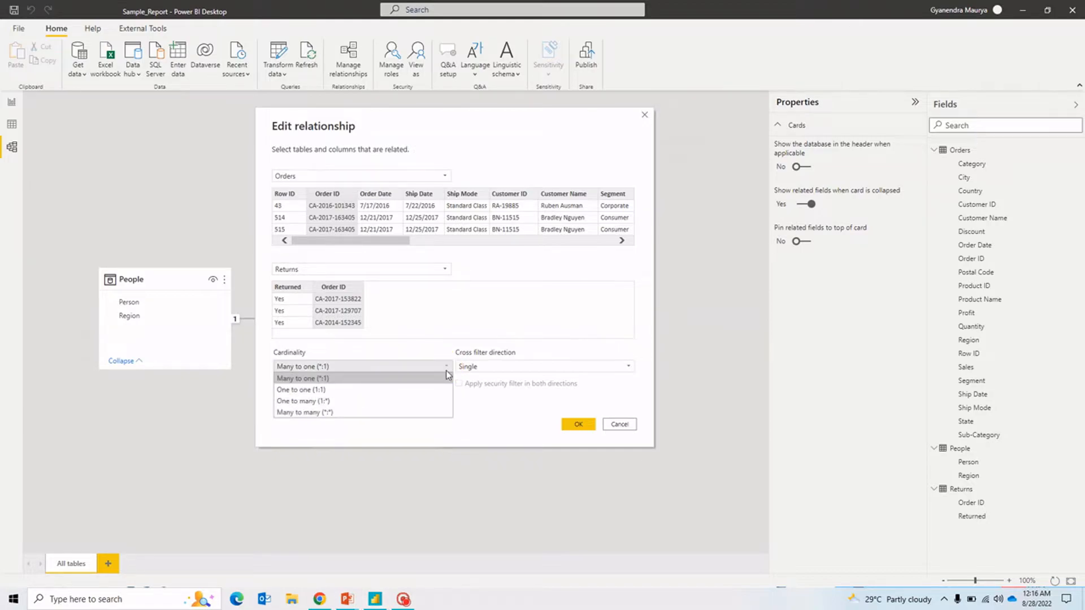
pyautogui.click(588, 353)
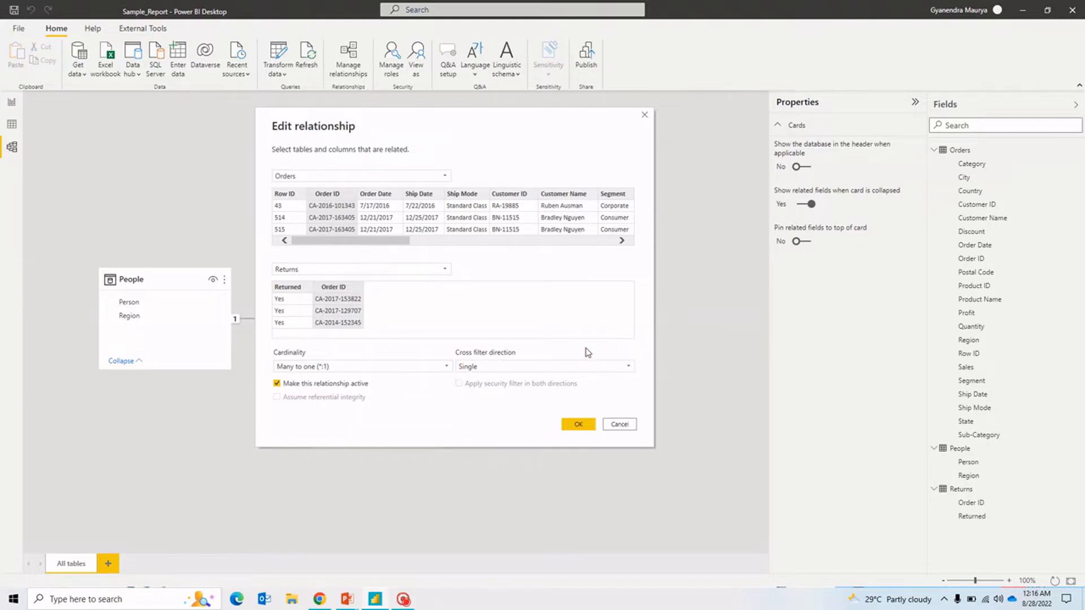
pyautogui.moveTo(483, 136); pyautogui.dragTo(283, 153)
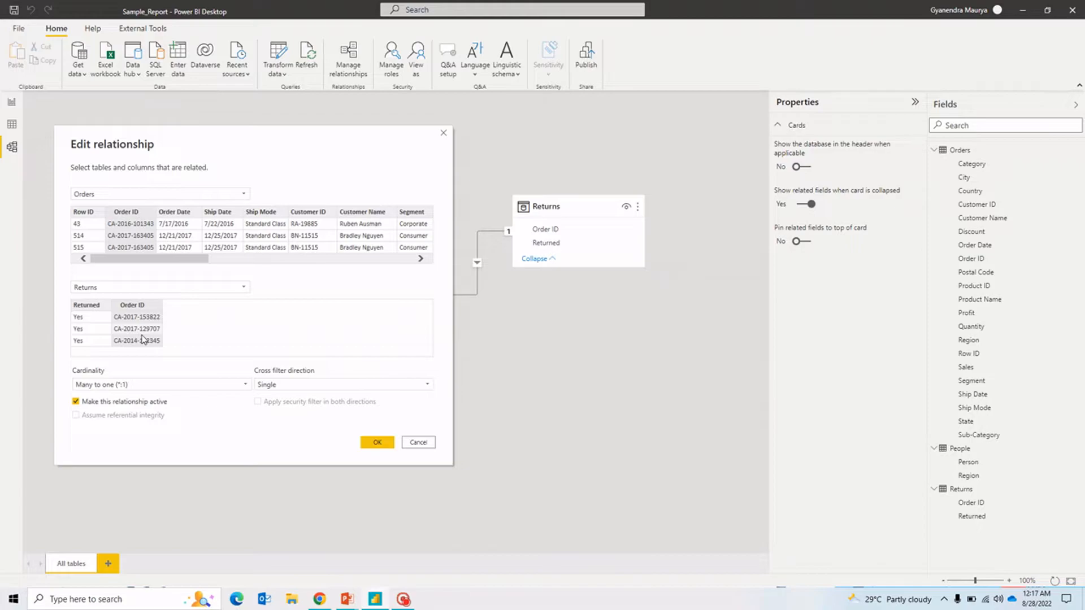
pyautogui.click(245, 387)
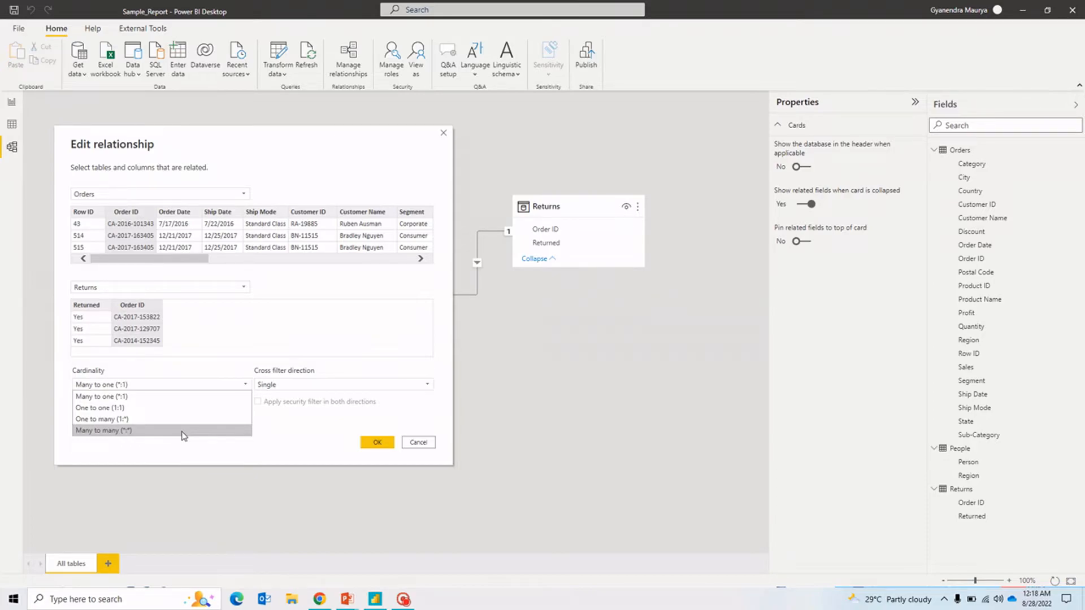
pyautogui.click(317, 426)
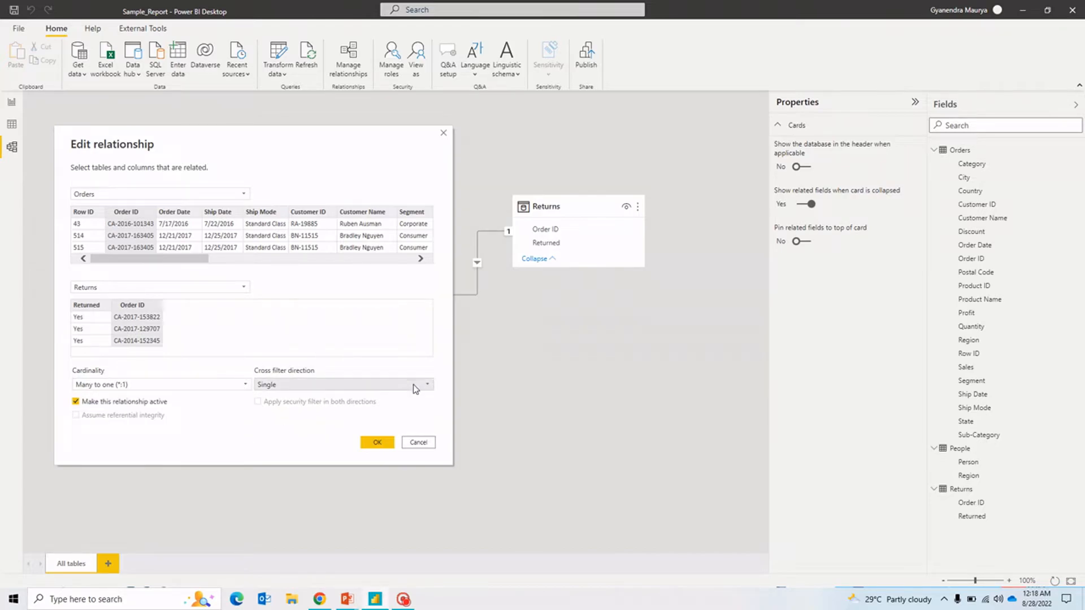
# Examine the cross filter direction options of the Orders–Returns relationship, then leave its properties without saving changes.
pyautogui.click(428, 387)
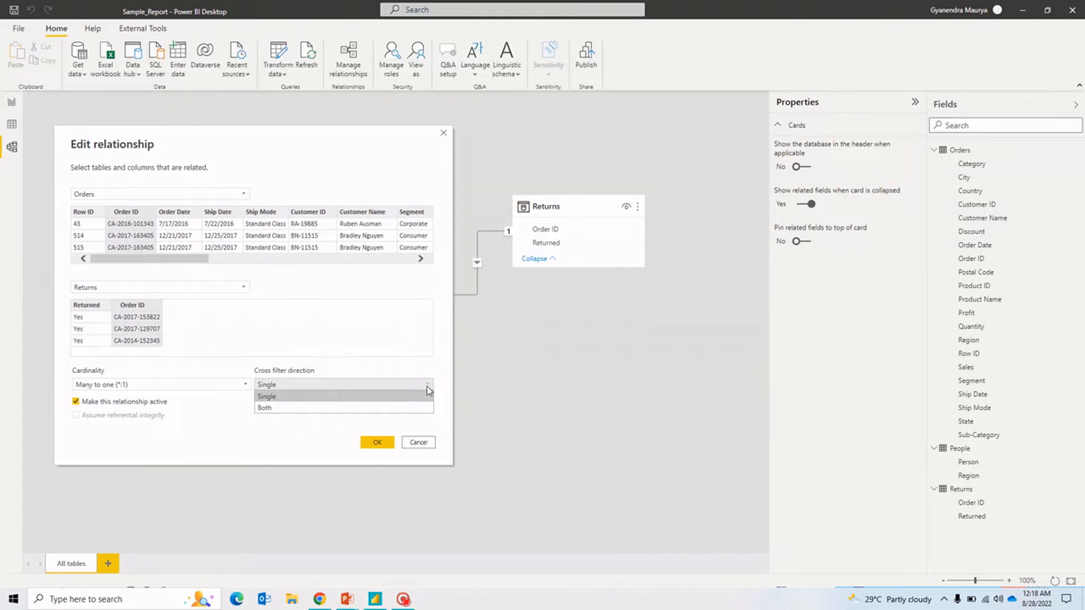
pyautogui.click(442, 407)
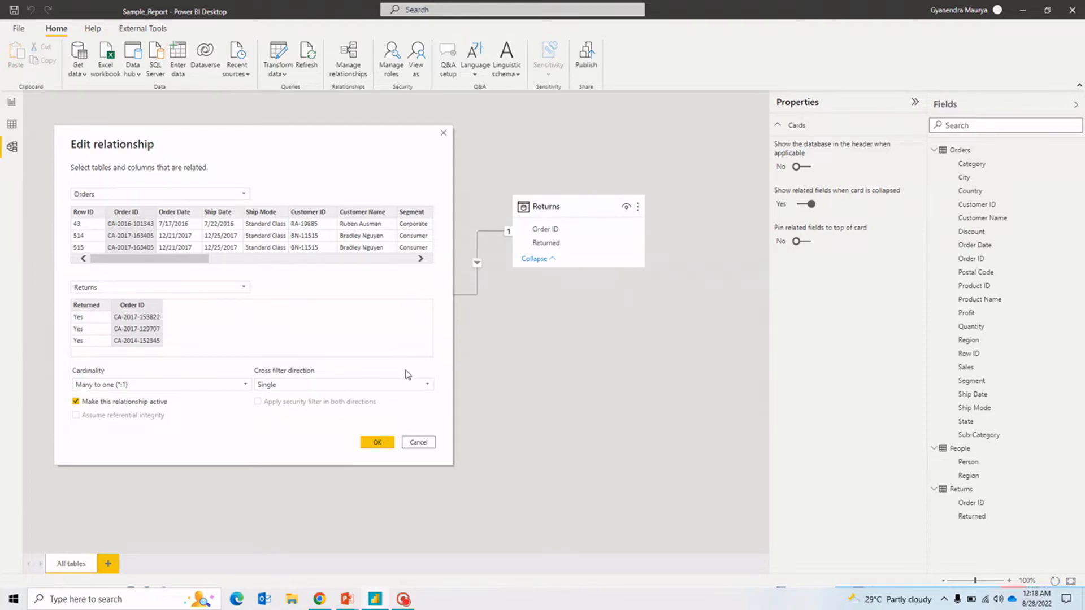
pyautogui.click(419, 442)
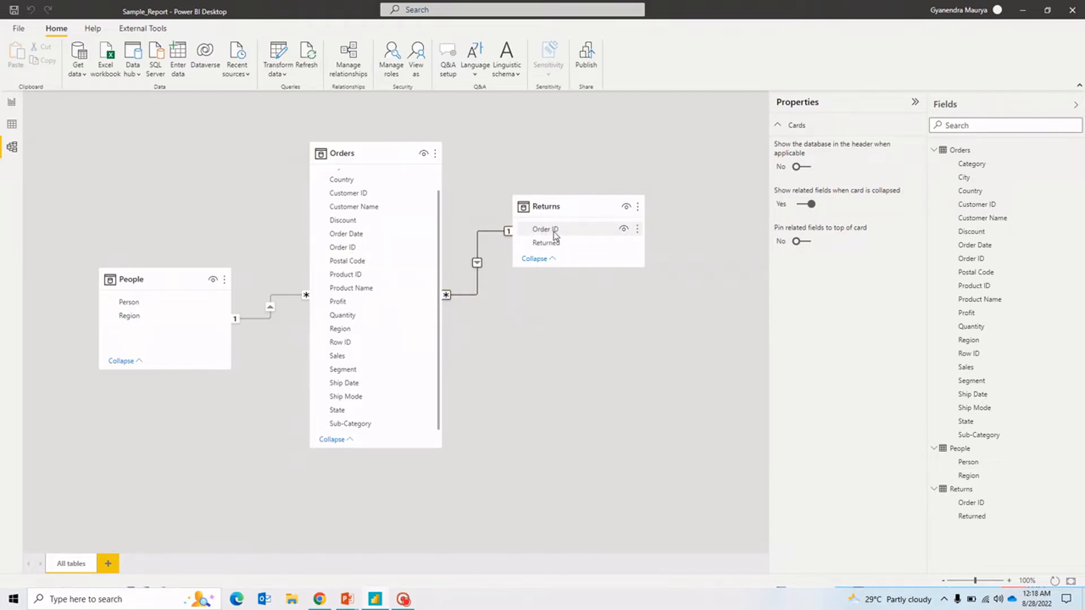
pyautogui.moveTo(556, 207)
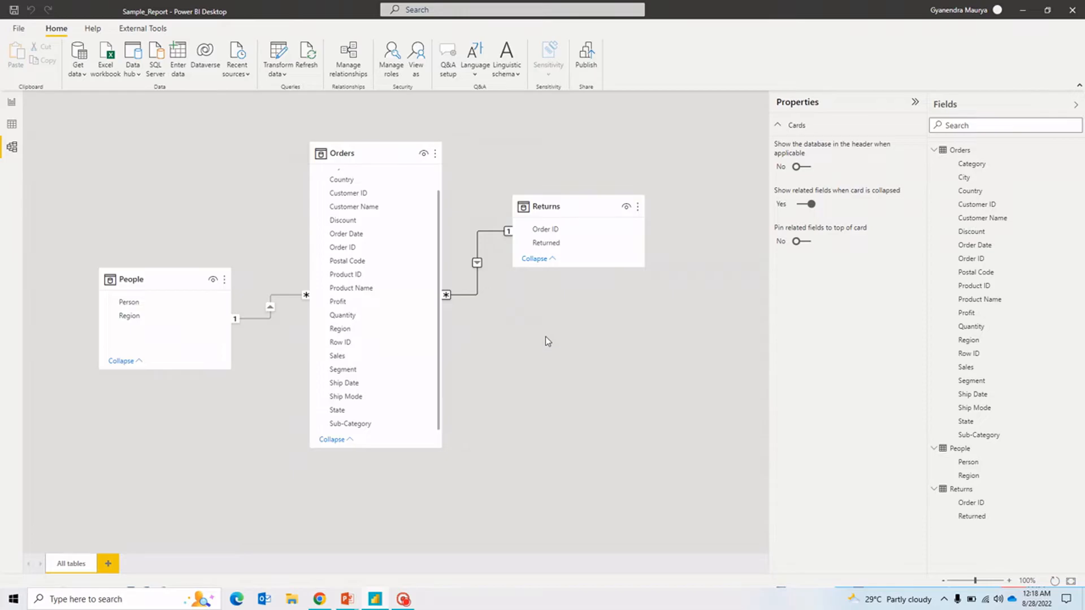
# Add a table visual in the lower-left part of the report page showing Order ID from the Returns table.
pyautogui.click(11, 102)
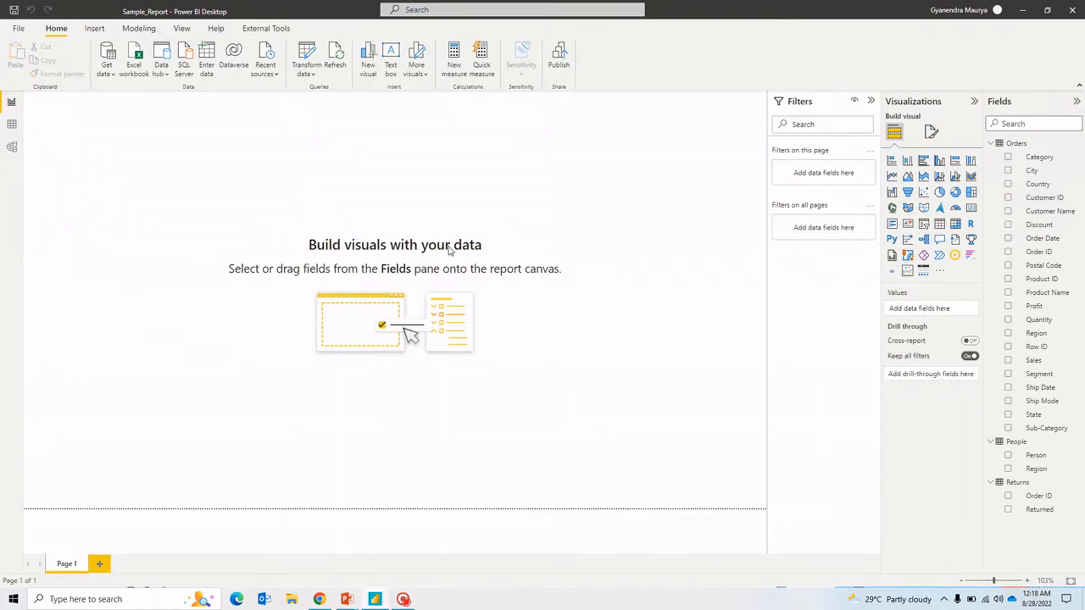
pyautogui.click(939, 224)
pyautogui.moveTo(181, 232); pyautogui.dragTo(213, 388)
pyautogui.moveTo(239, 434); pyautogui.dragTo(244, 494)
pyautogui.moveTo(185, 295); pyautogui.dragTo(188, 281)
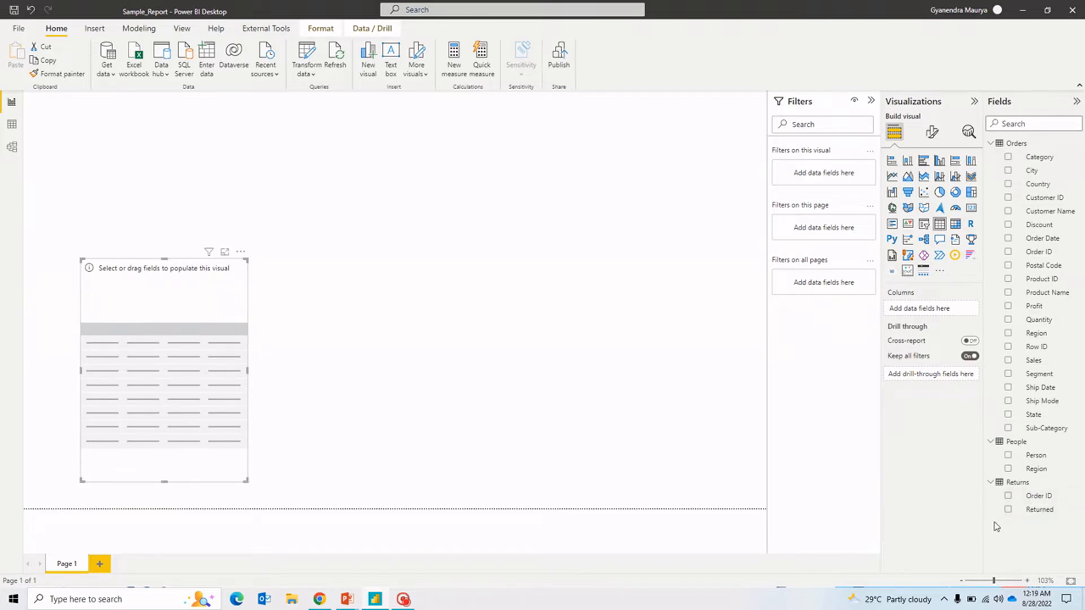
pyautogui.click(1008, 497)
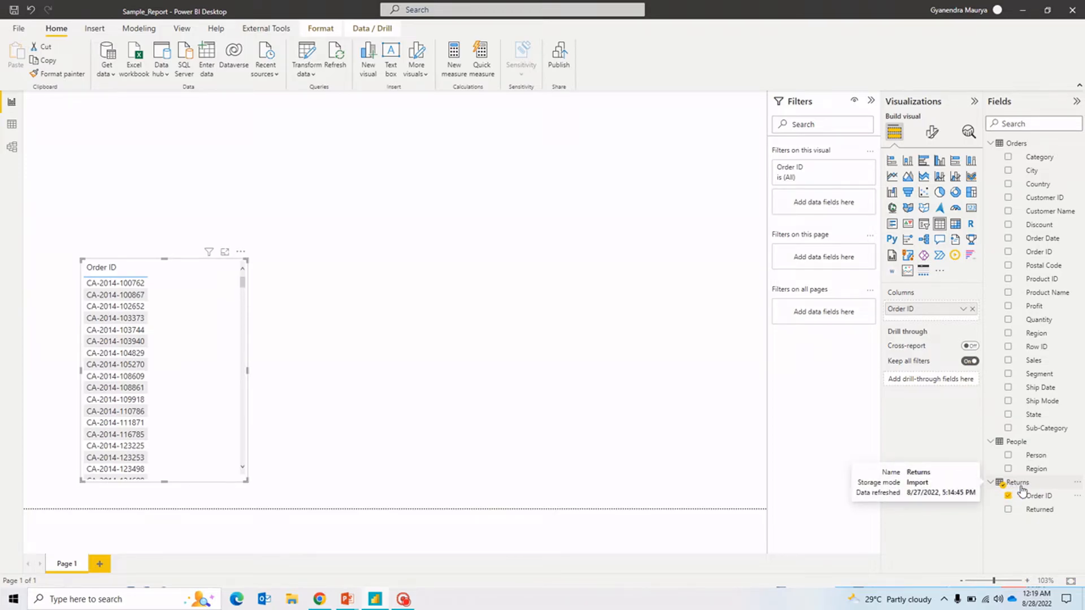
# Add a slicer in the upper part of the report page listing Order ID from the Orders table.
pyautogui.click(339, 175)
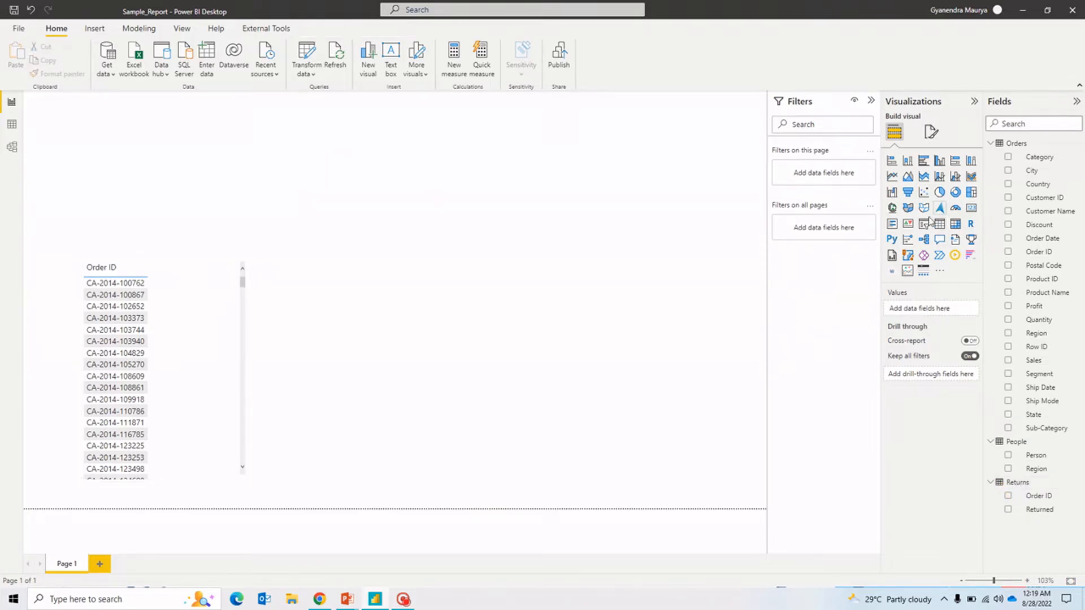
pyautogui.click(924, 221)
pyautogui.moveTo(168, 162); pyautogui.dragTo(553, 167)
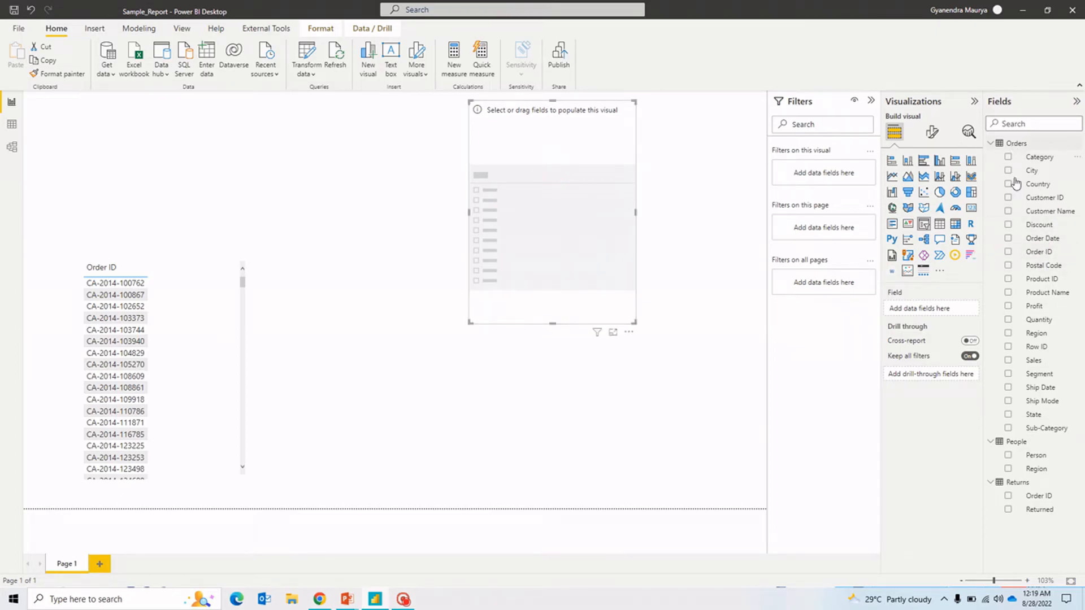
pyautogui.click(1008, 252)
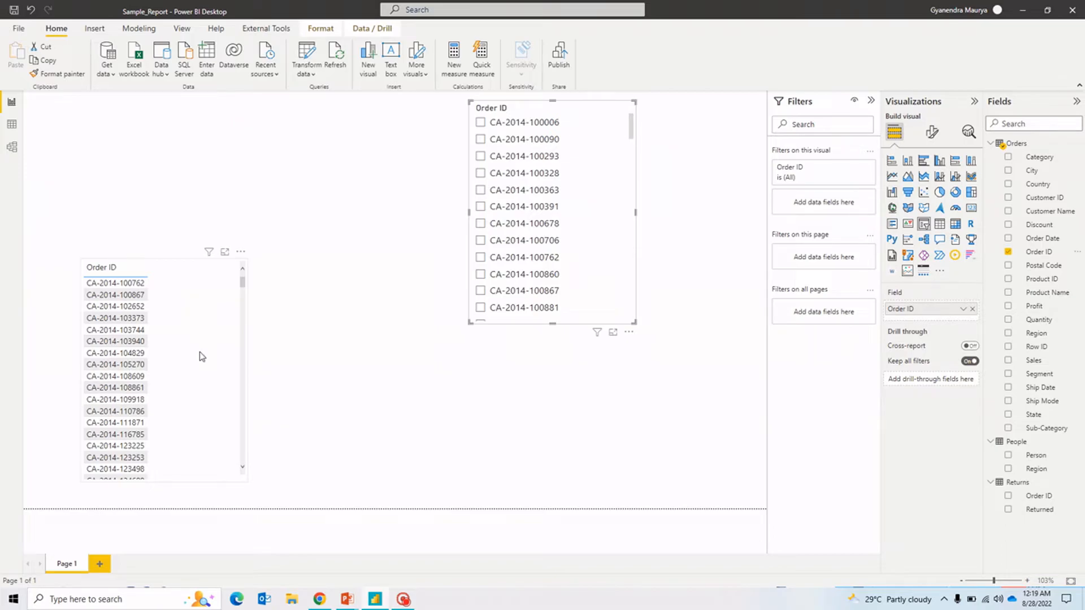
pyautogui.click(480, 139)
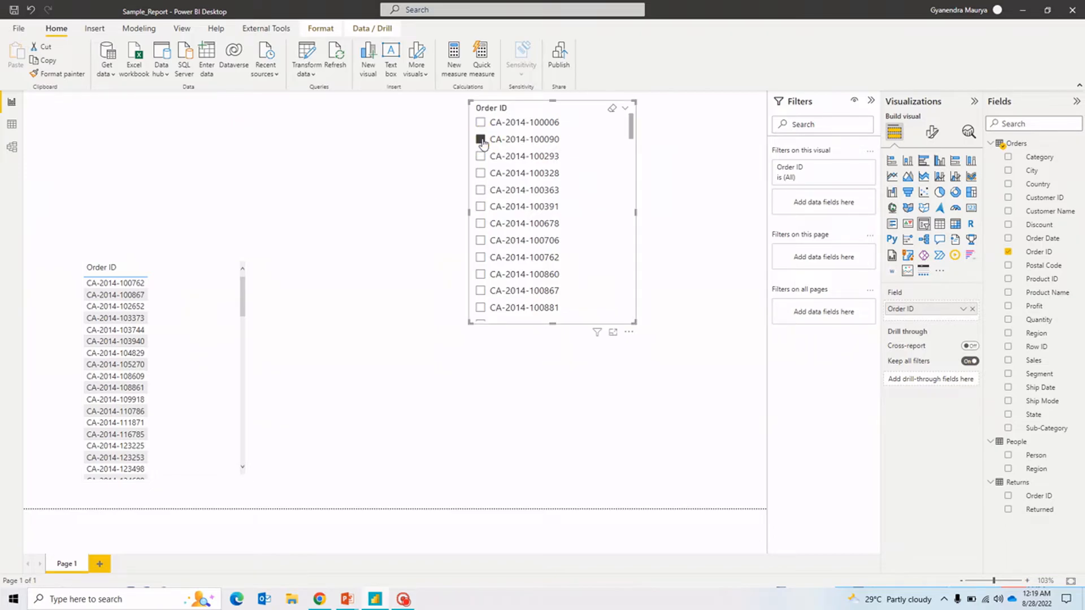
pyautogui.click(480, 172)
pyautogui.click(481, 224)
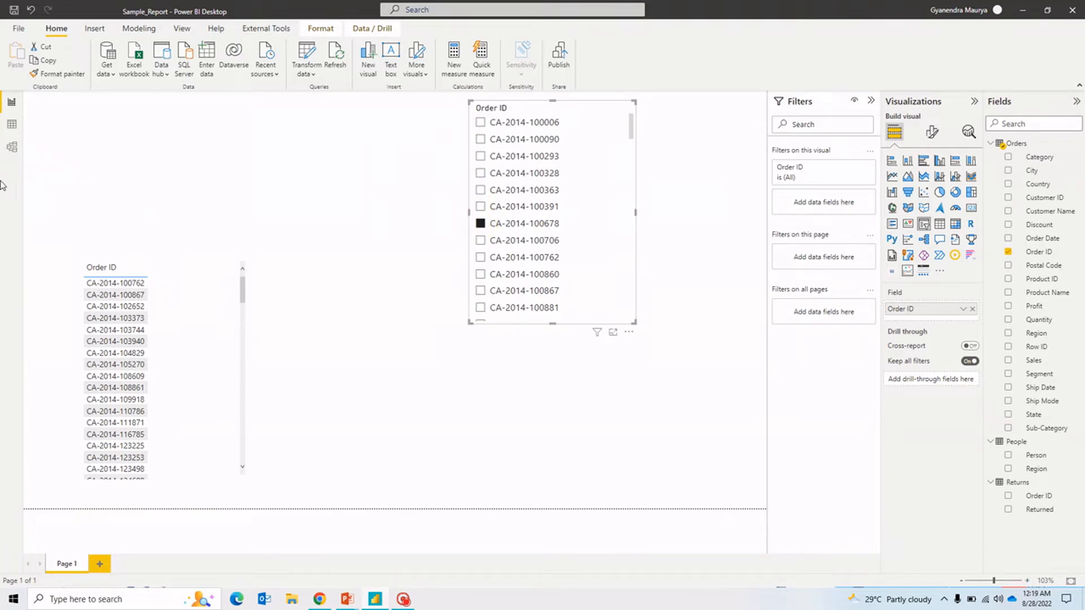
pyautogui.click(13, 148)
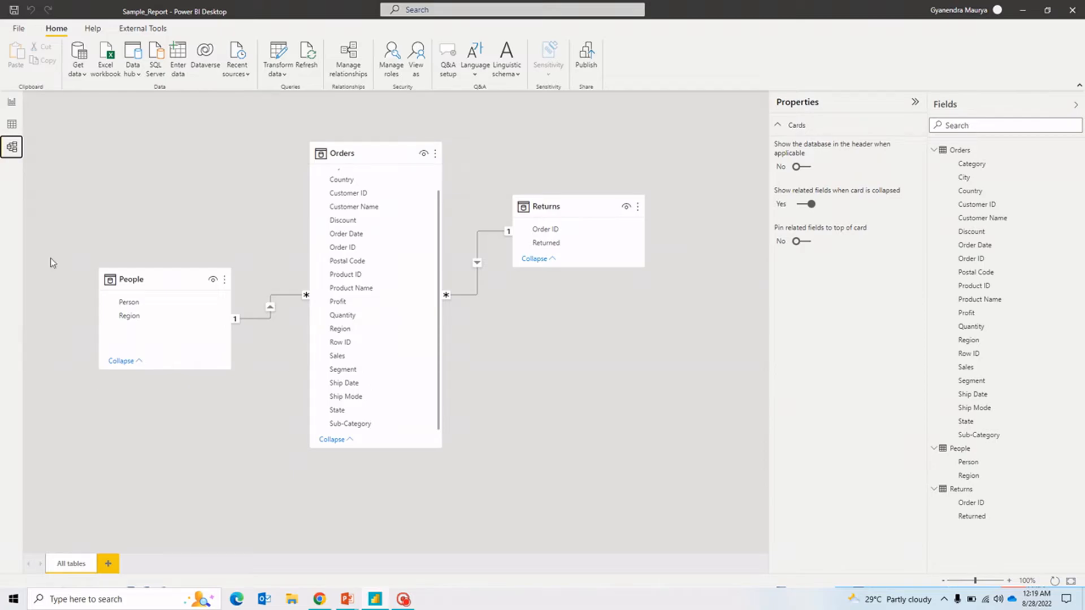
pyautogui.click(11, 102)
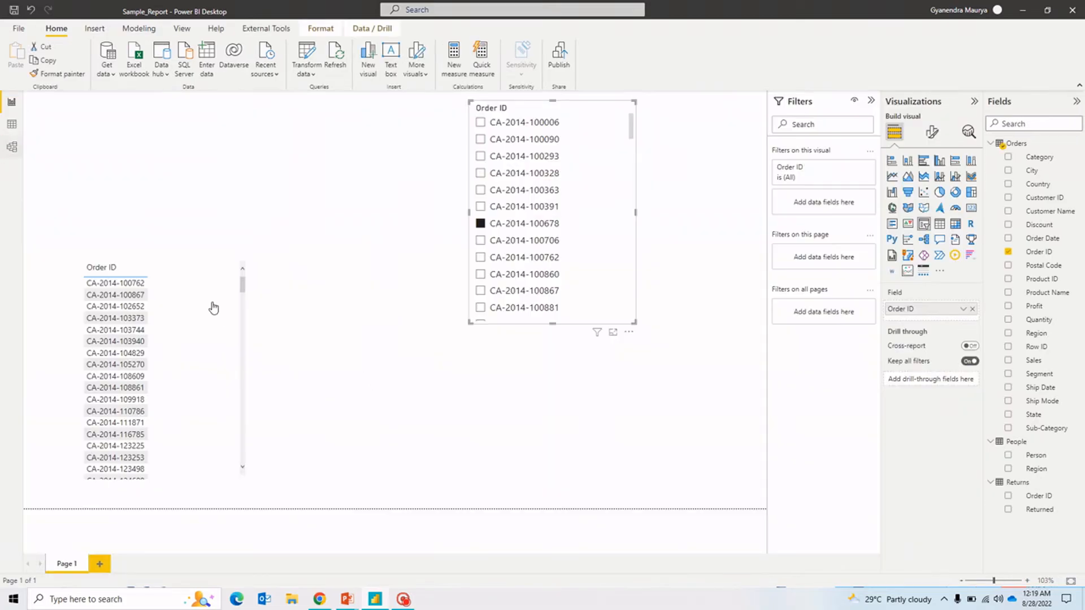
# Add a second report page with a table visual in its lower part showing Order ID from the Orders table.
pyautogui.click(101, 564)
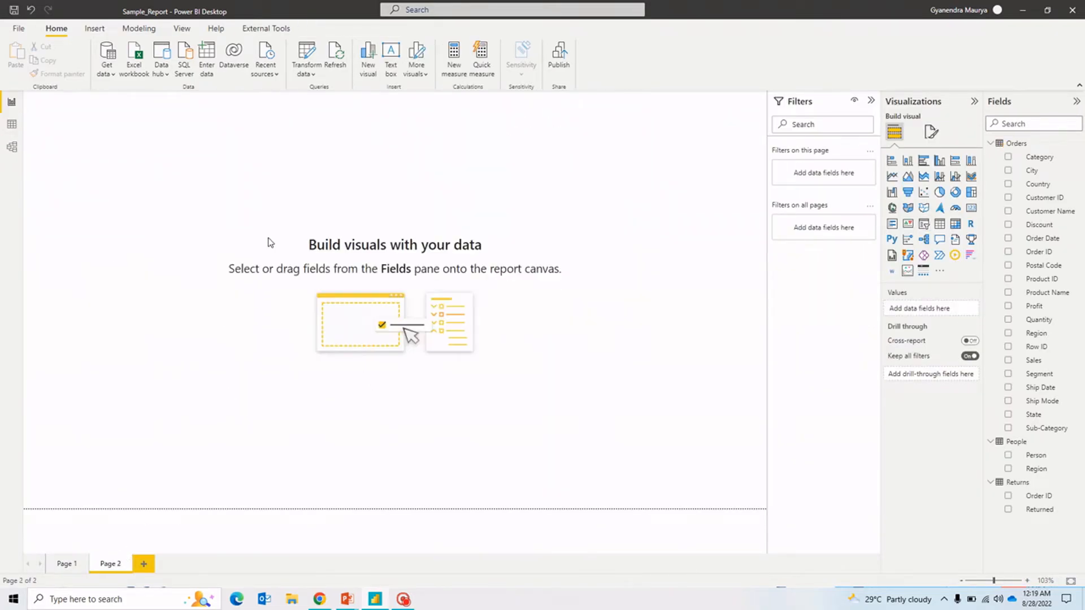
pyautogui.click(939, 224)
pyautogui.moveTo(121, 120); pyautogui.dragTo(138, 317)
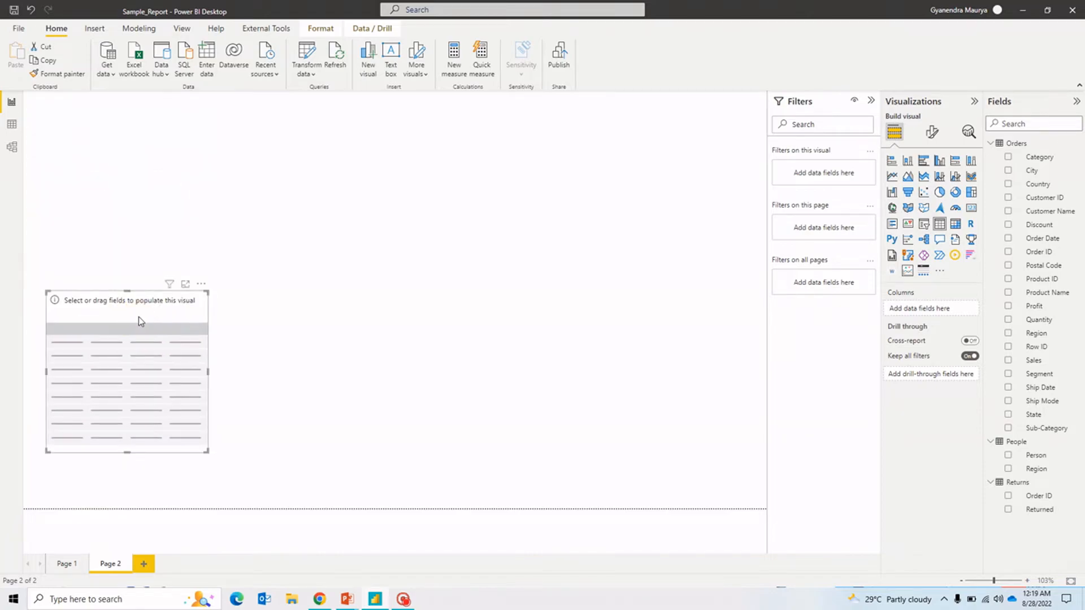
pyautogui.click(1009, 253)
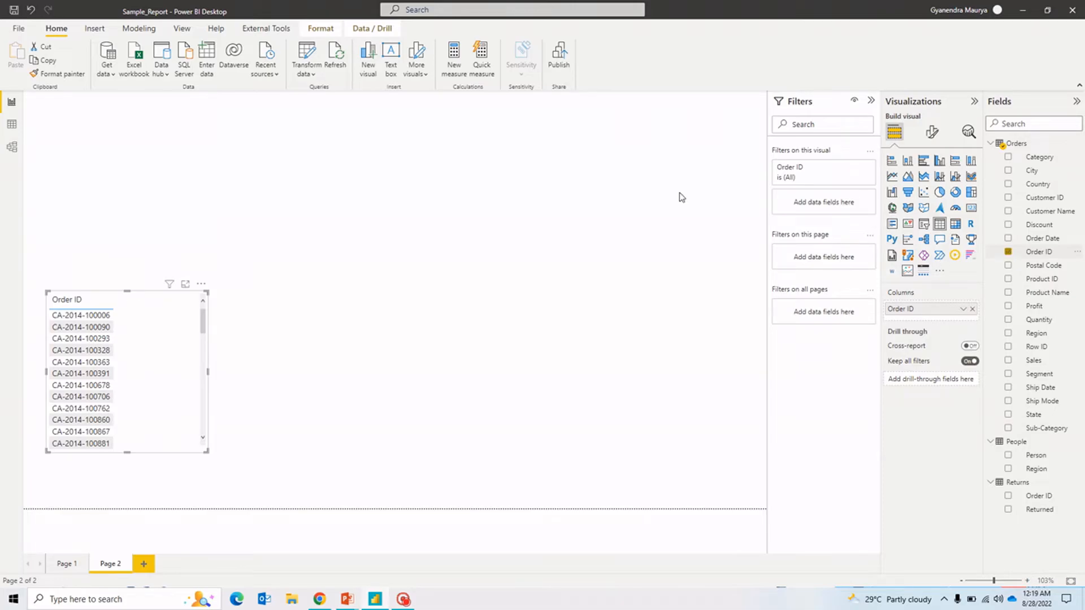
pyautogui.click(586, 175)
pyautogui.click(923, 224)
pyautogui.moveTo(198, 137); pyautogui.dragTo(580, 156)
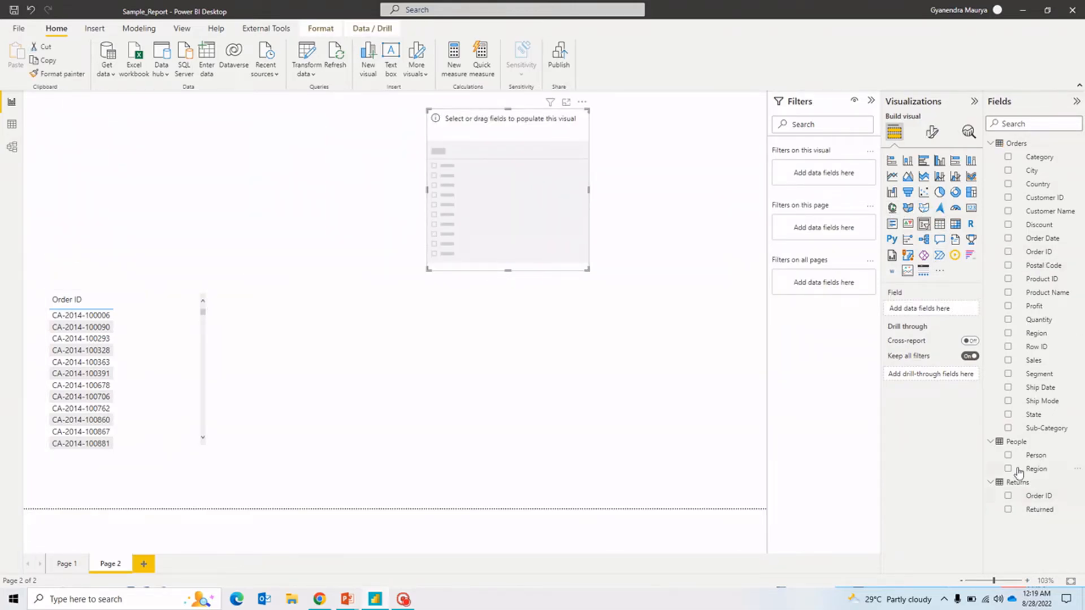
pyautogui.click(1008, 495)
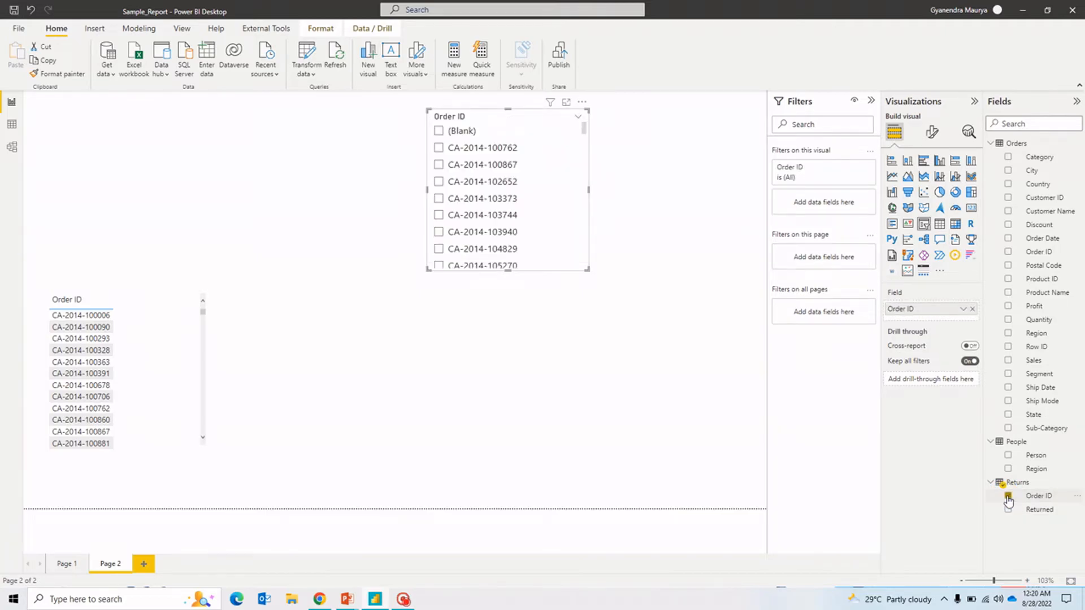
pyautogui.click(438, 147)
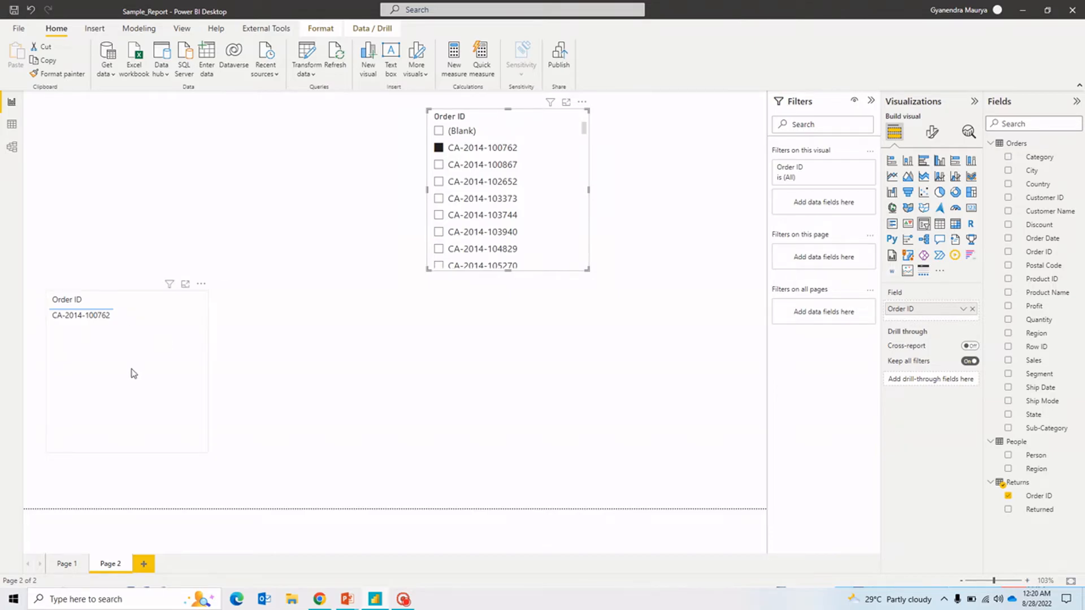
pyautogui.click(438, 164)
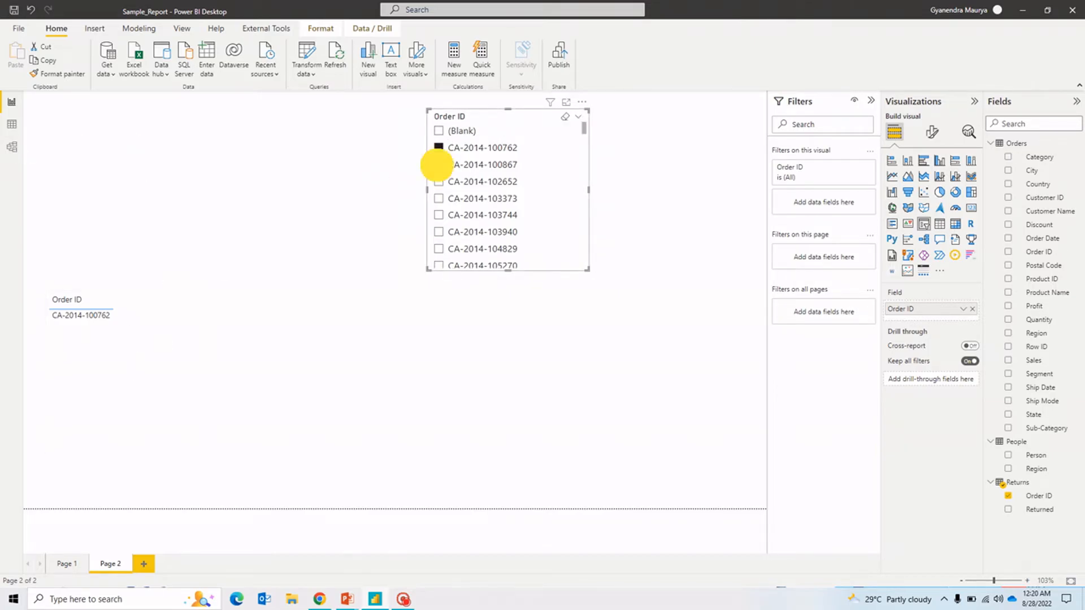
# Set the cross filter direction of the Orders–Returns relationship to Both.
pyautogui.click(12, 150)
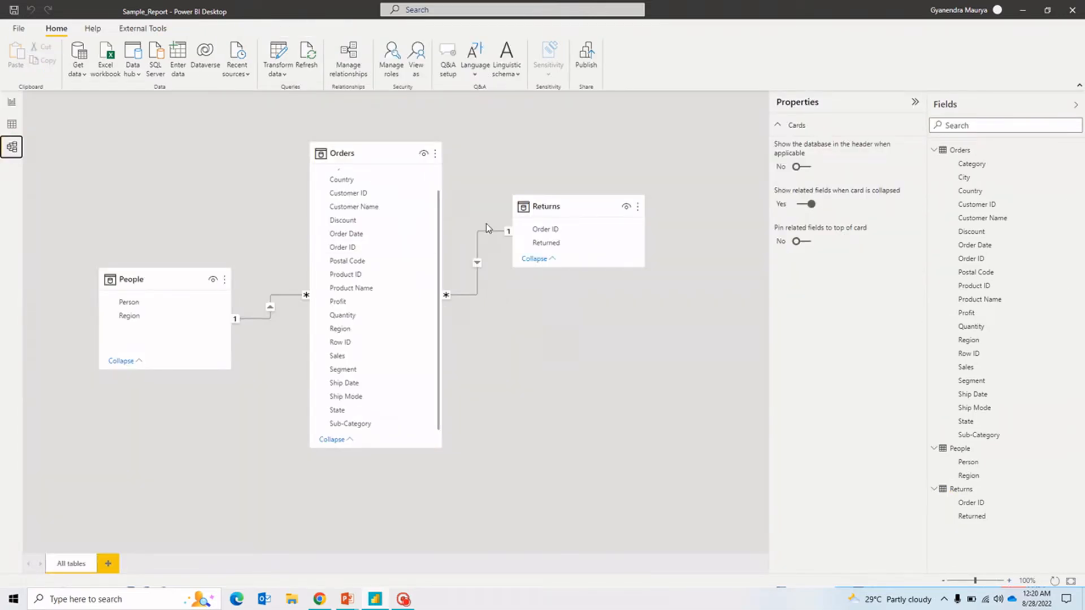
pyautogui.rightClick(479, 285)
pyautogui.click(509, 300)
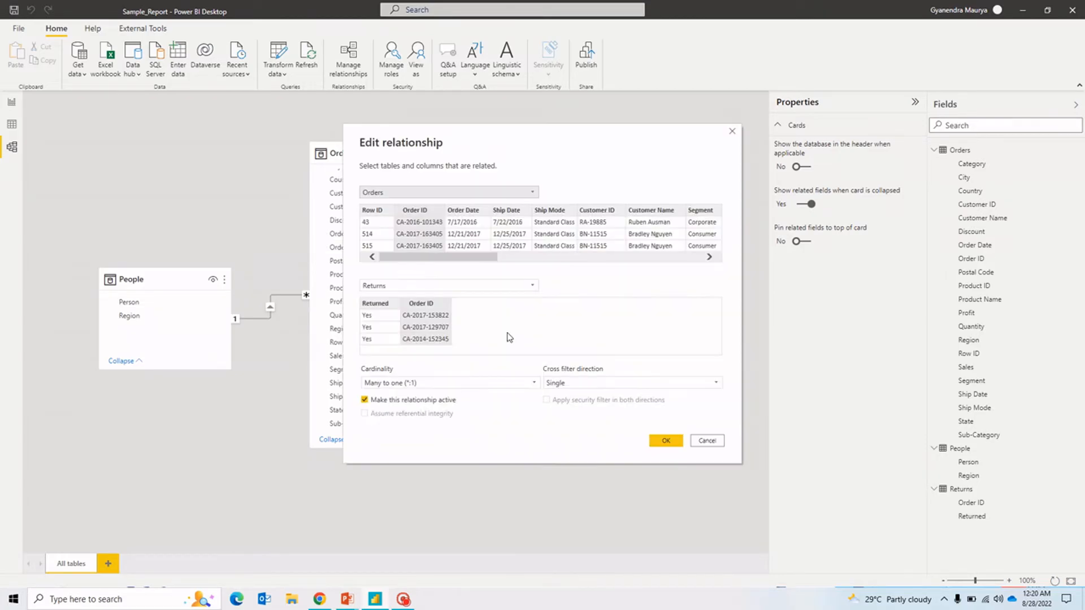
pyautogui.click(582, 382)
pyautogui.click(575, 404)
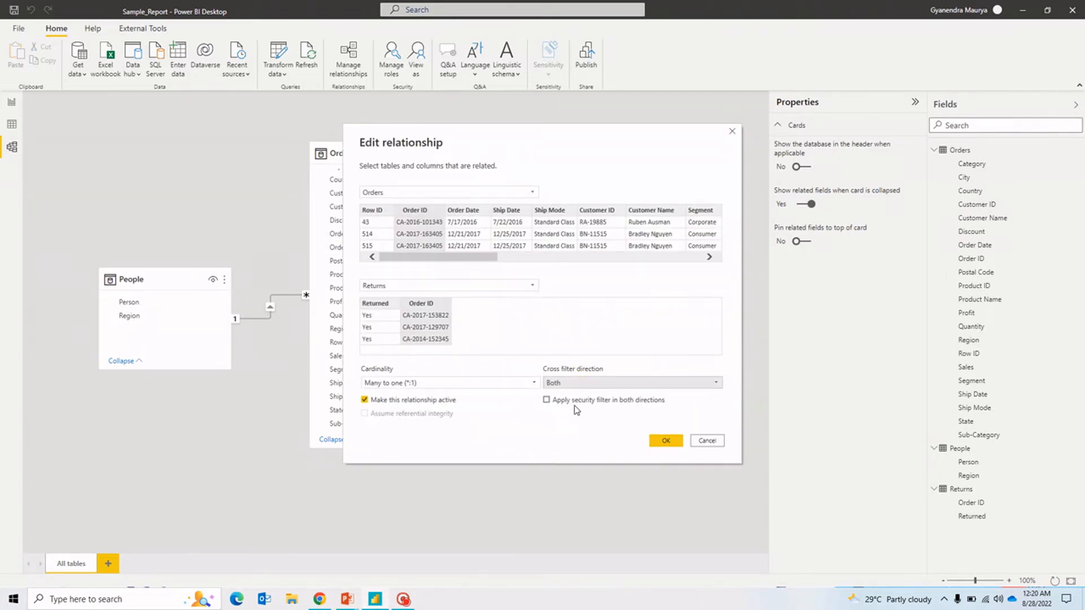
pyautogui.click(666, 442)
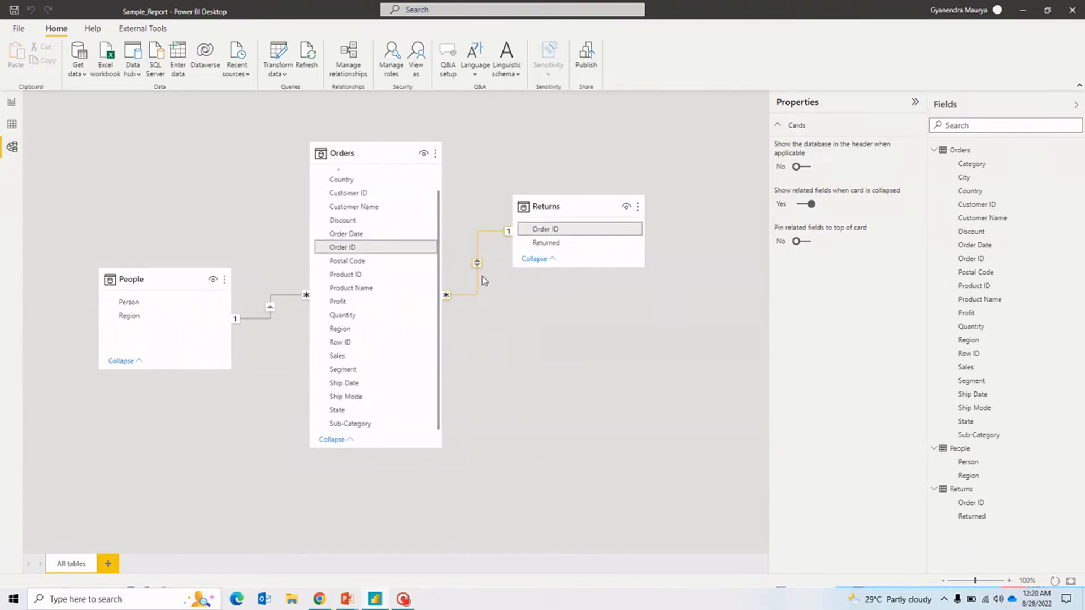
pyautogui.click(11, 103)
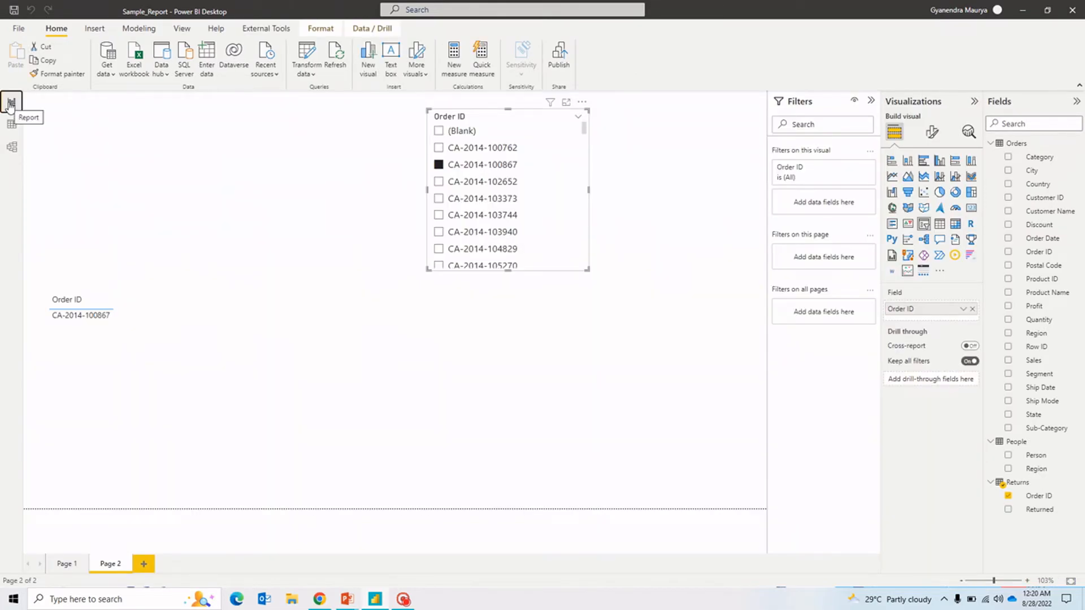
pyautogui.click(69, 564)
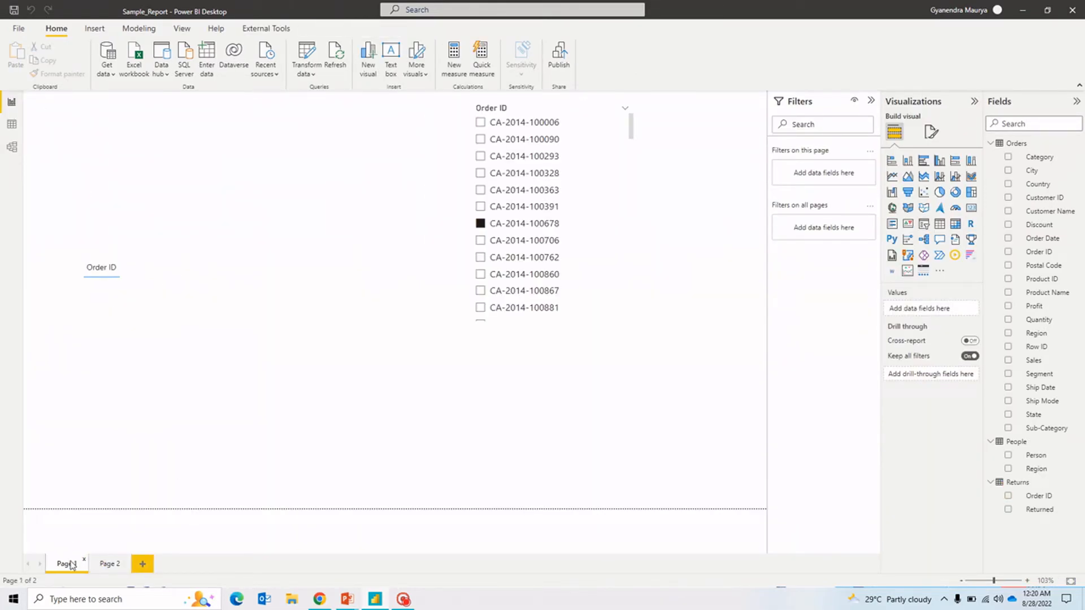
pyautogui.click(481, 122)
pyautogui.click(480, 140)
pyautogui.click(481, 156)
pyautogui.click(481, 190)
pyautogui.scroll(-3, 534, 199)
pyautogui.scroll(-2, 534, 199)
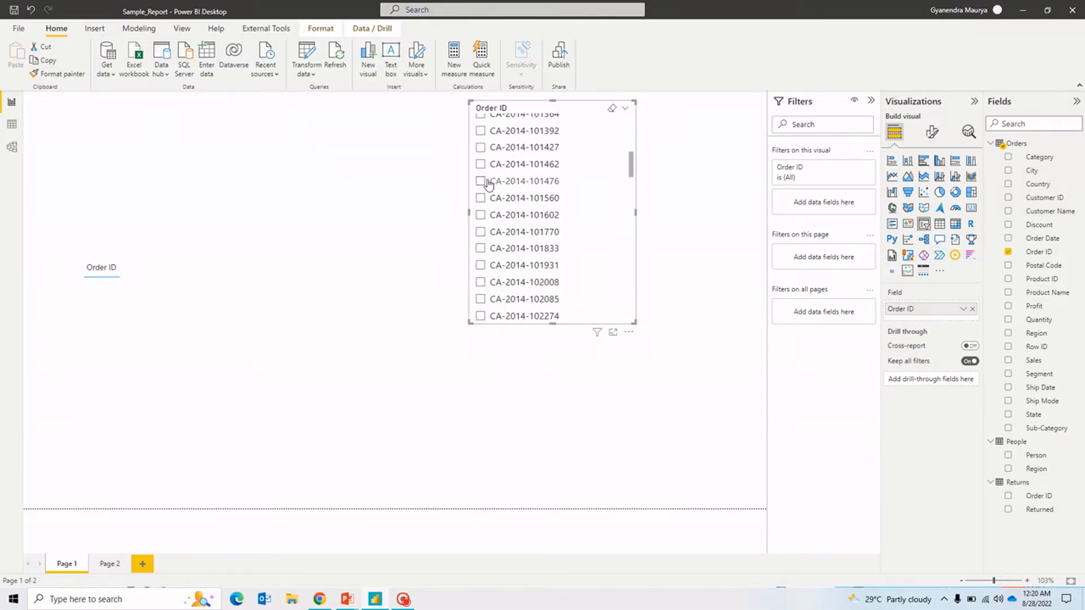
pyautogui.click(480, 180)
pyautogui.click(139, 310)
pyautogui.click(480, 232)
pyautogui.scroll(-2, 486, 236)
pyautogui.click(485, 222)
pyautogui.scroll(-2, 506, 232)
pyautogui.click(484, 221)
pyautogui.scroll(-2, 485, 228)
pyautogui.click(484, 229)
pyautogui.scroll(-2, 552, 230)
pyautogui.click(145, 319)
pyautogui.scroll(-3, 548, 220)
pyautogui.click(482, 243)
pyautogui.click(481, 260)
pyautogui.click(481, 243)
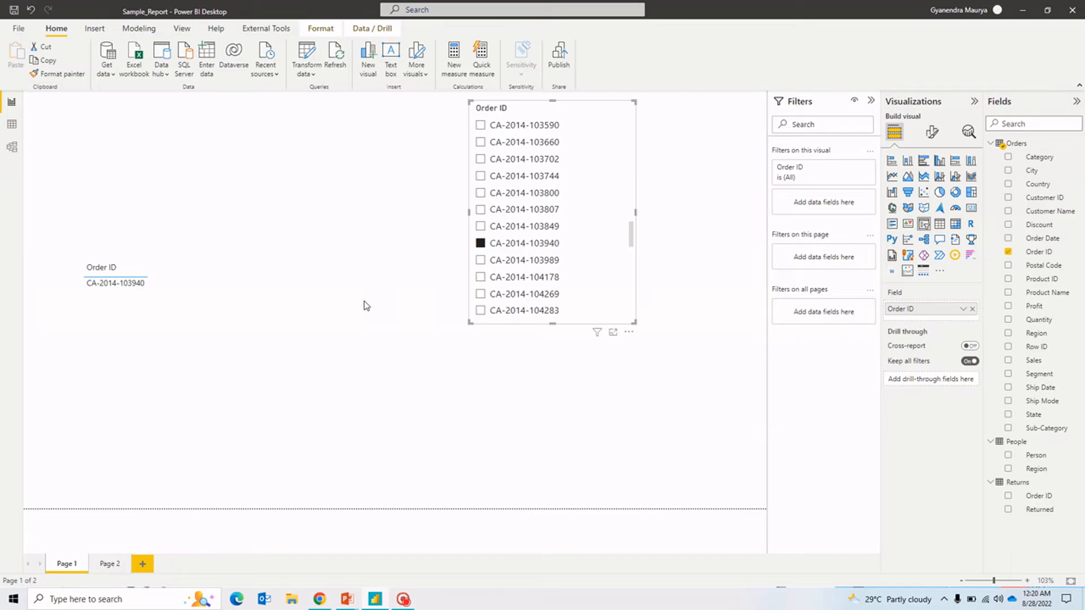
# From the model view, examine the current file's Data Load relationship options, then leave the options without saving changes.
pyautogui.click(11, 148)
pyautogui.click(544, 330)
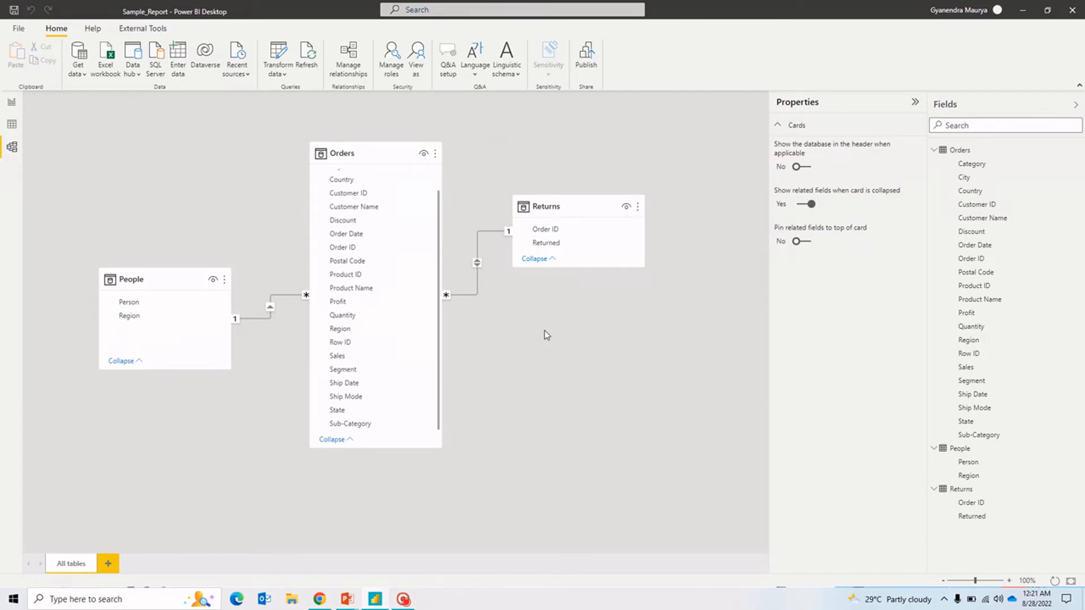
pyautogui.click(16, 27)
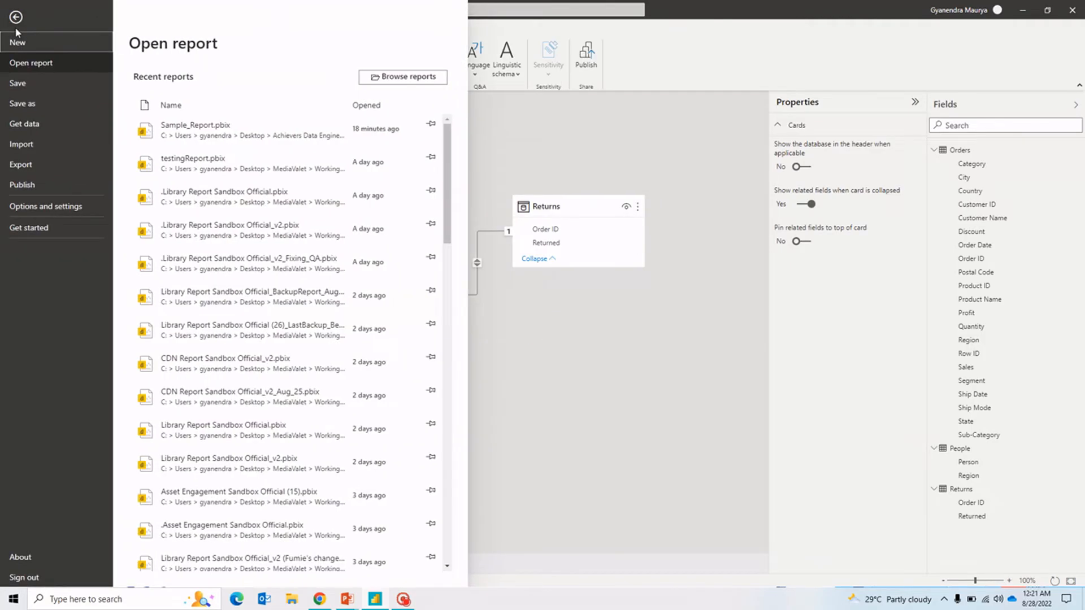
pyautogui.click(44, 212)
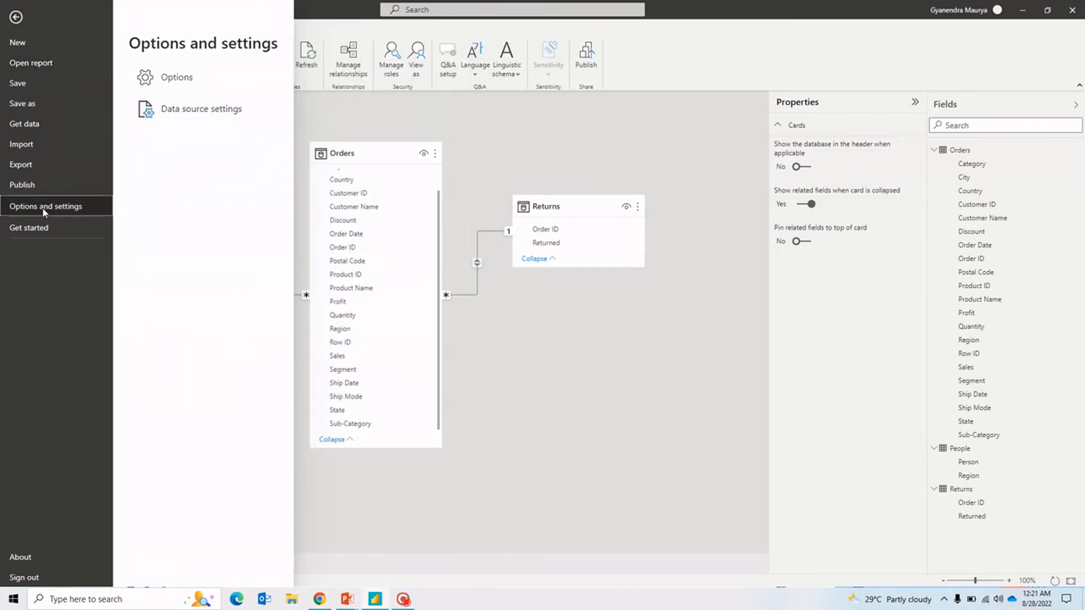
pyautogui.click(190, 88)
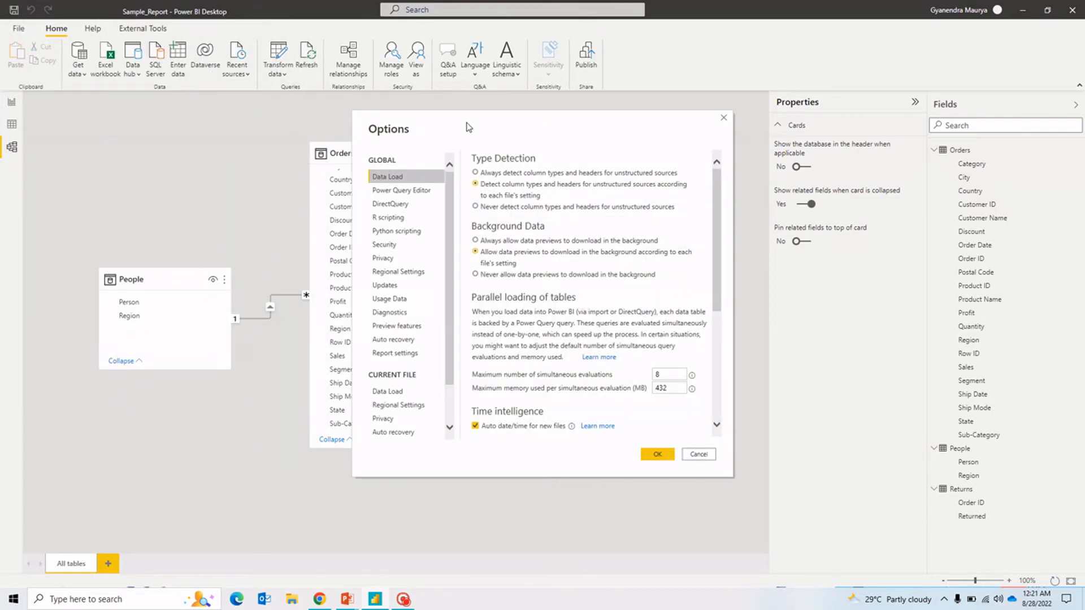
pyautogui.moveTo(467, 126); pyautogui.dragTo(340, 91)
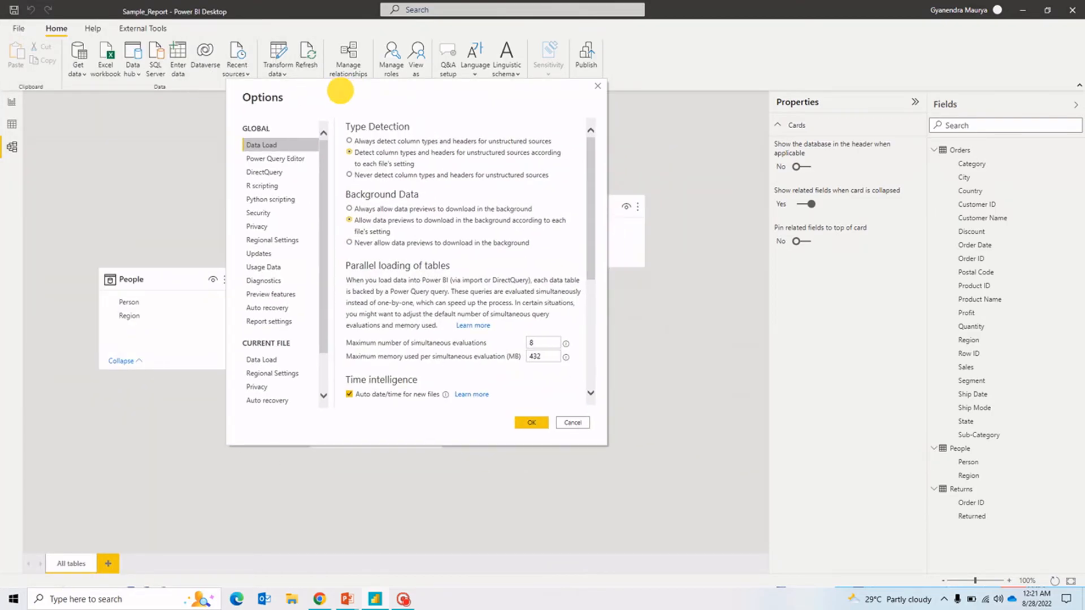
pyautogui.click(260, 360)
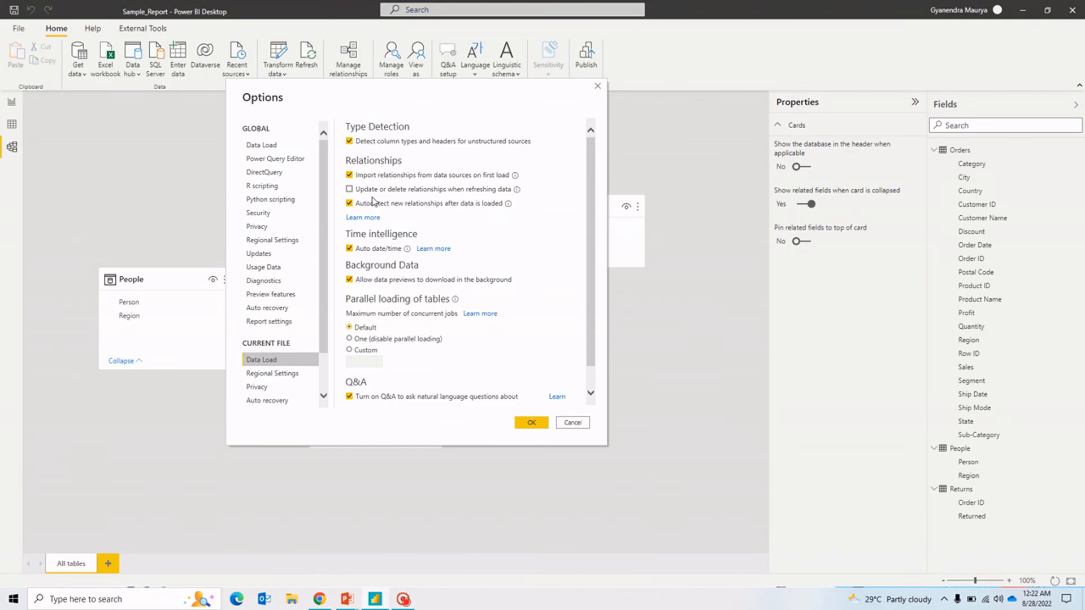
pyautogui.click(573, 423)
pyautogui.click(558, 363)
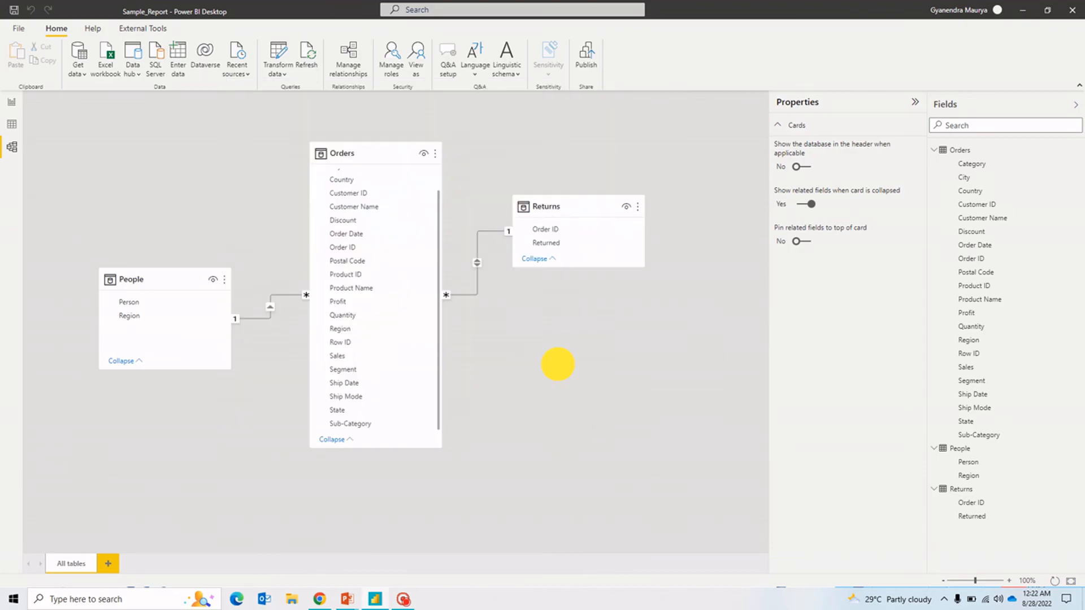
pyautogui.hotkey('alt', 'Tab')
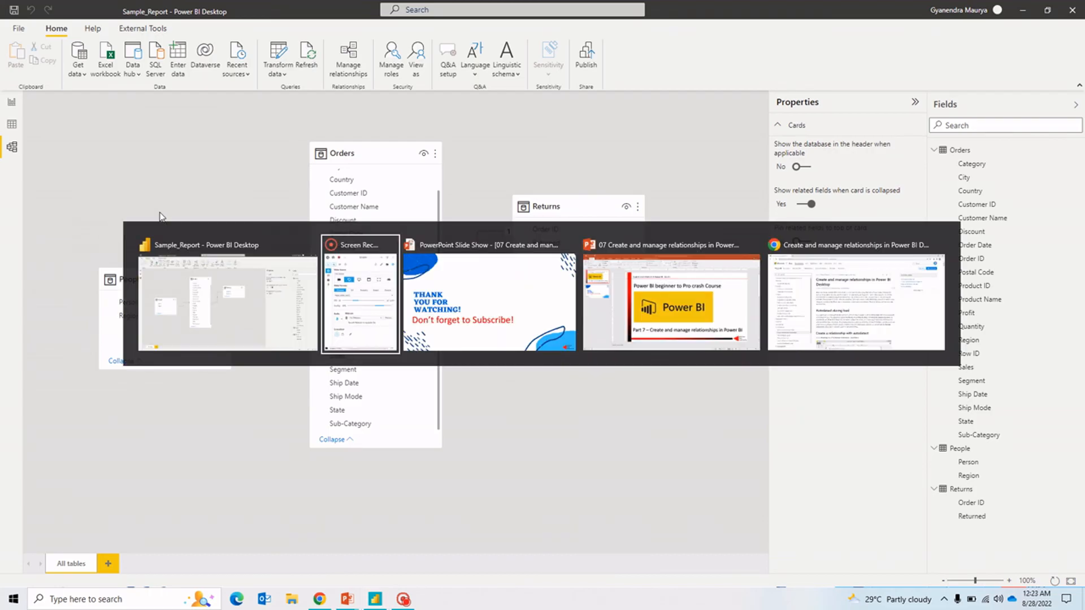